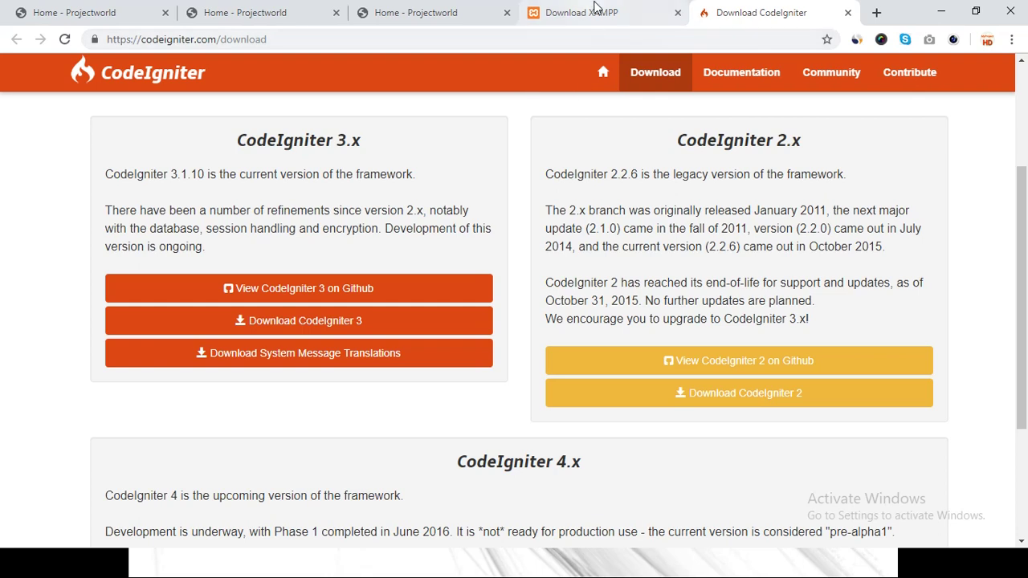
- Switch to the Downloads folder in File Explorer and extract the CodeIgniter-2.2.6 archive directly into it
left_click(561, 30)
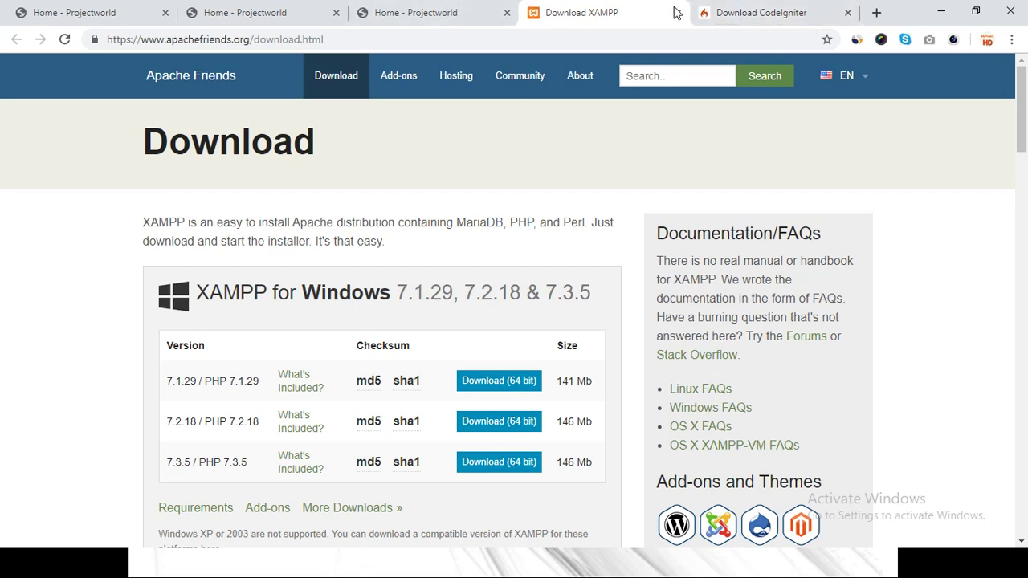
left_click(722, 12)
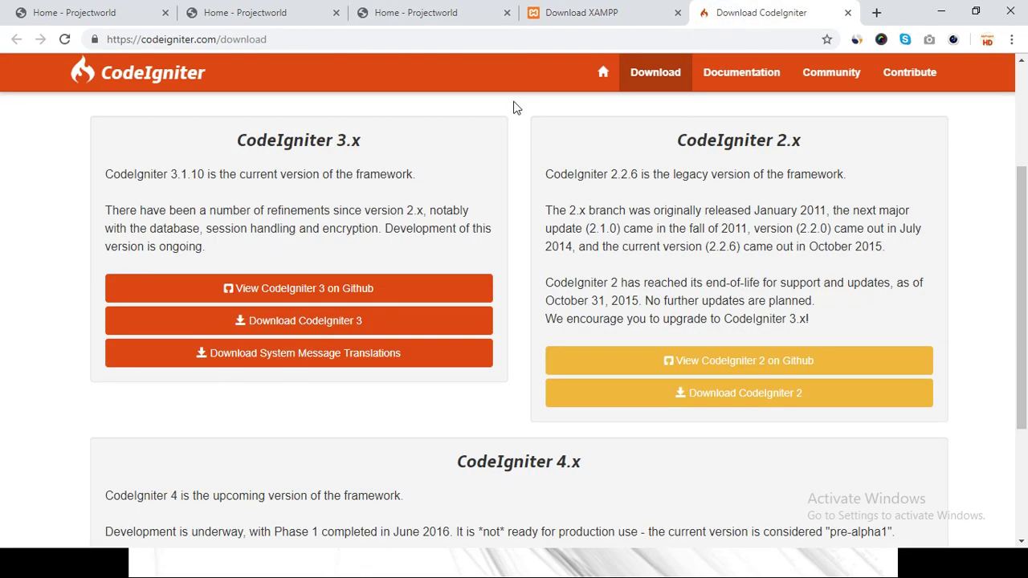
key("alt+Tab")
key("alt+Tab")
key("alt+Tab")
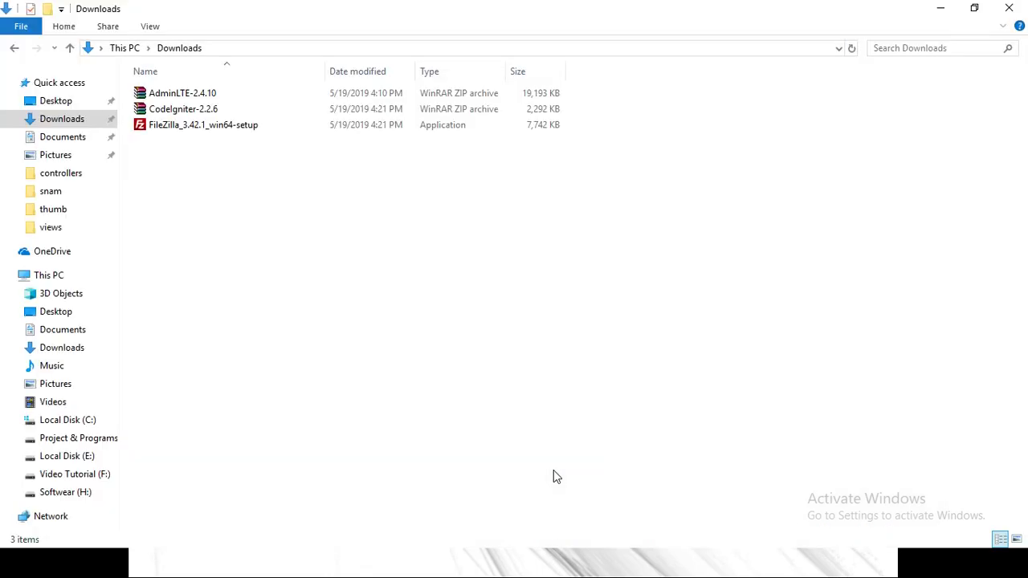
left_click(161, 110)
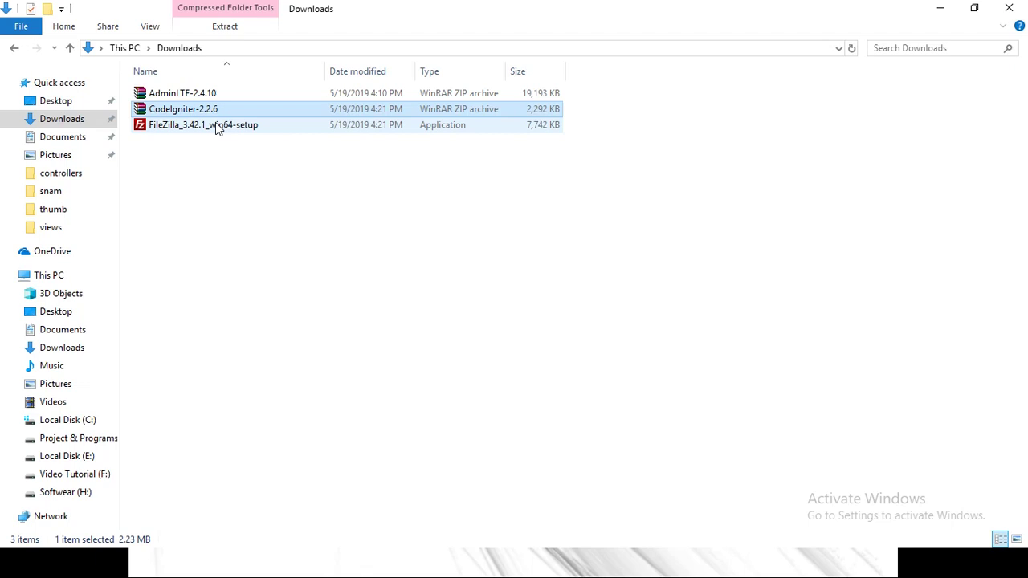
right_click(175, 116)
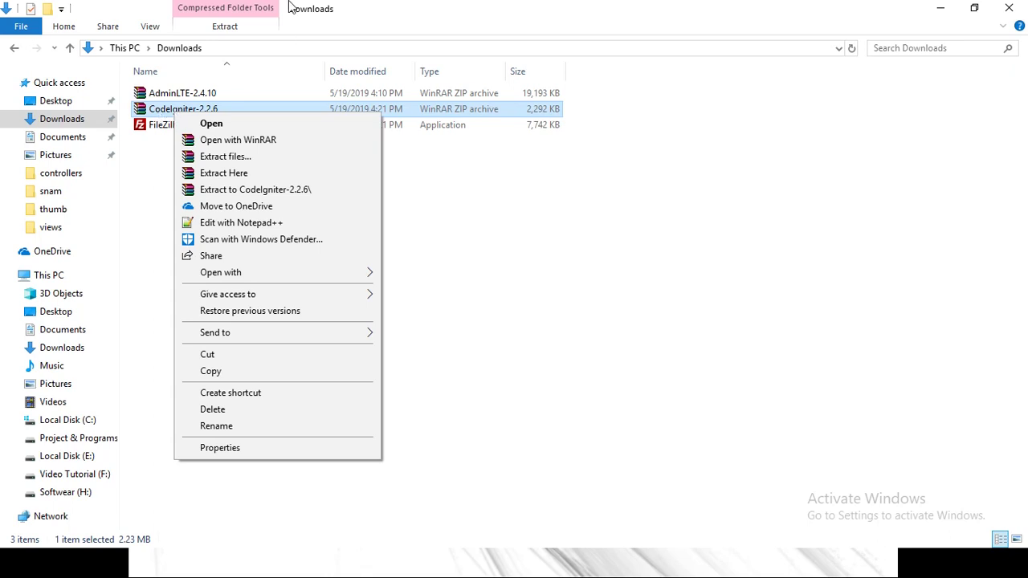
left_click(218, 173)
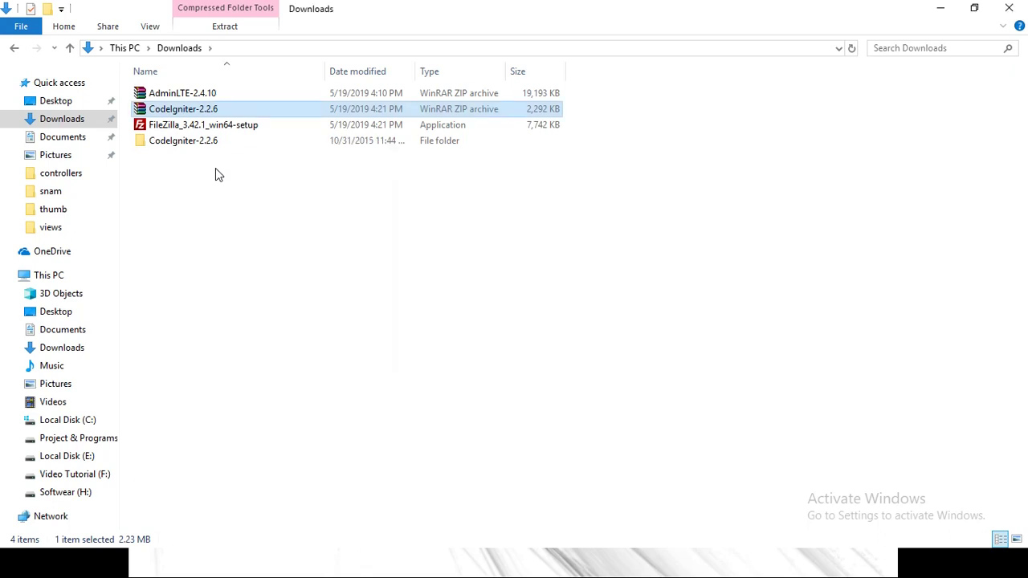
- Return to Chrome and bring up the Projectworld page offering the free admin template, showing its Download link
key("alt+Tab")
key("alt+Tab")
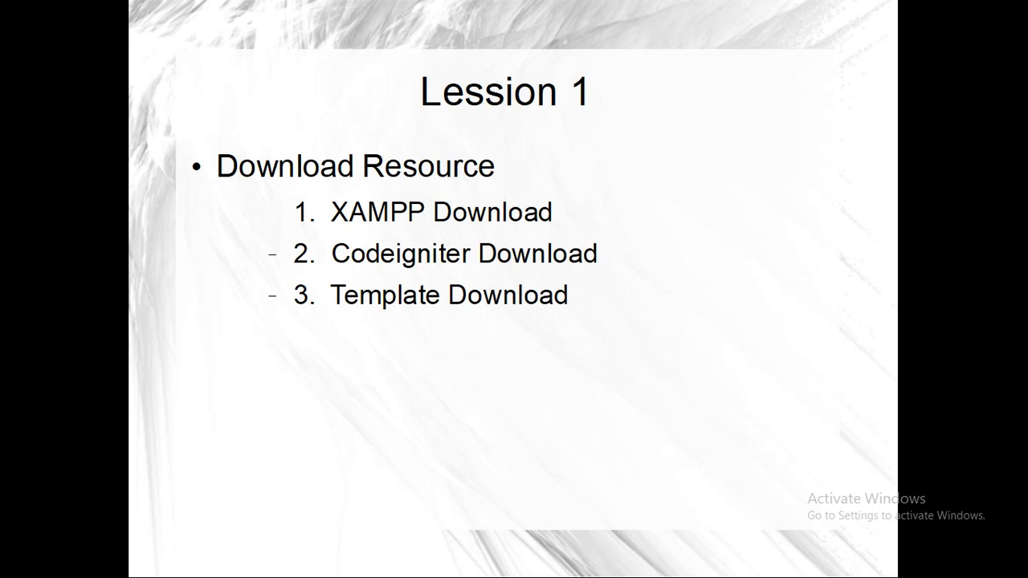
key("alt+Tab")
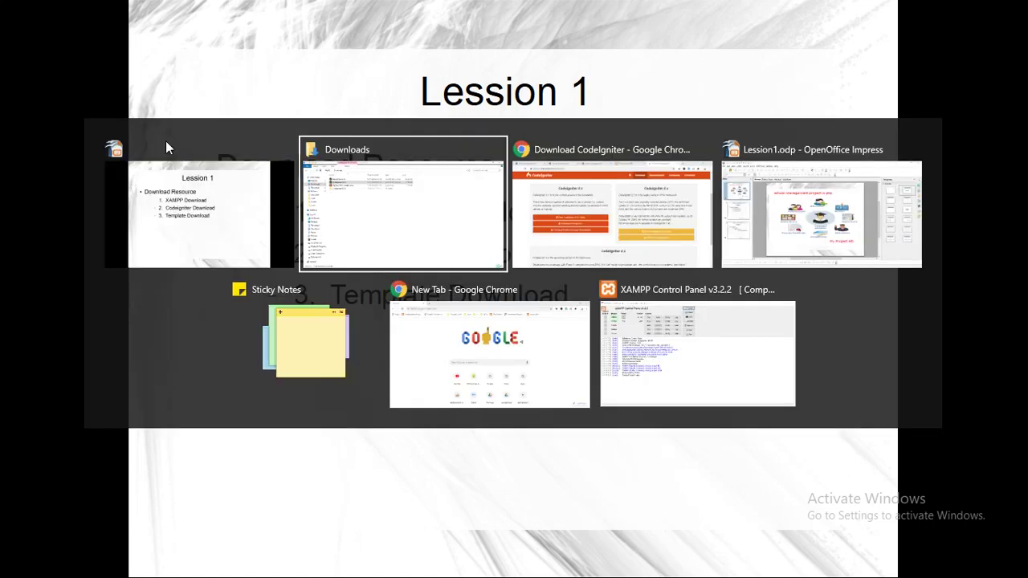
key("alt+Tab")
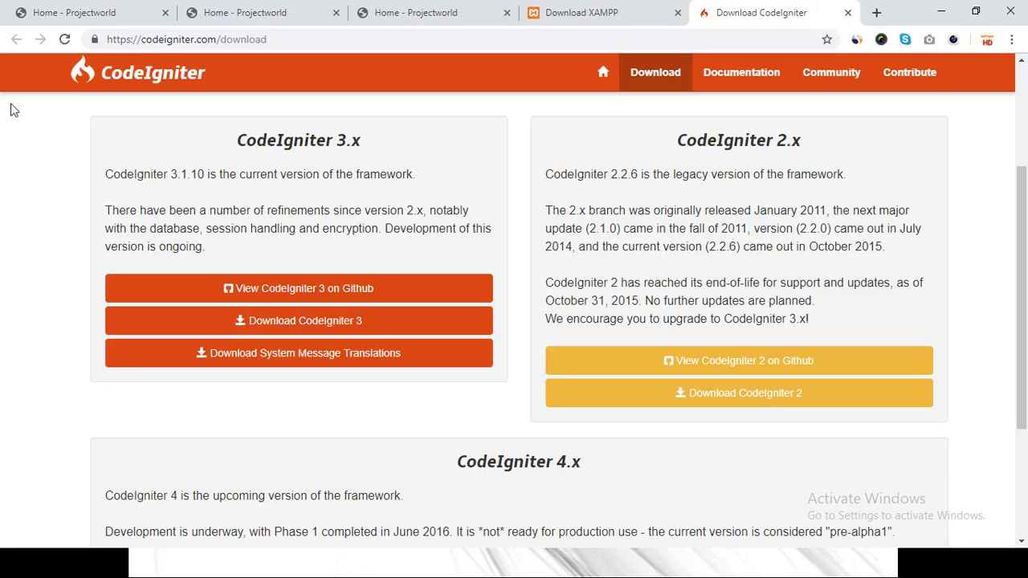
left_click(85, 12)
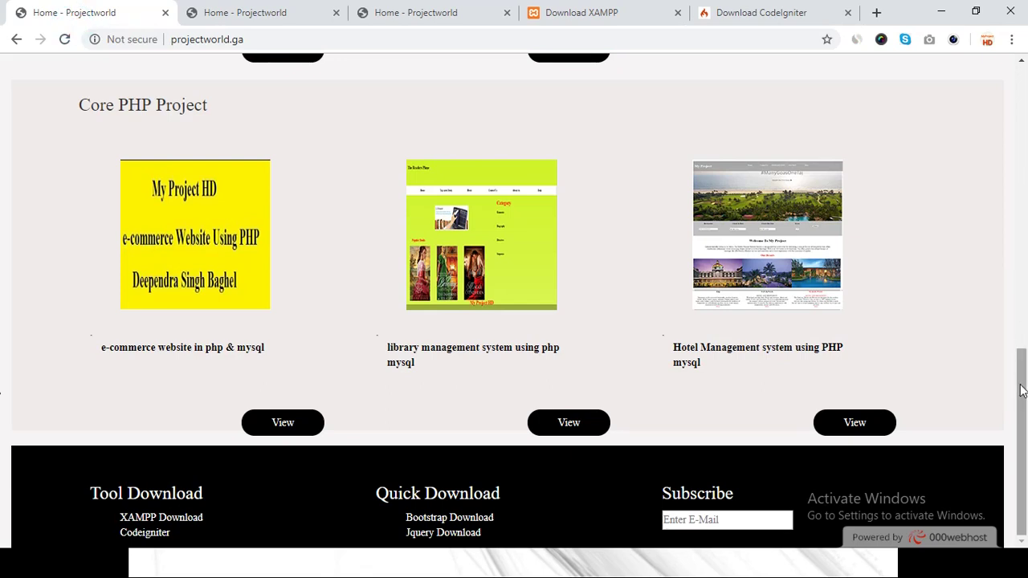
scroll(1021, 390, "up", 9)
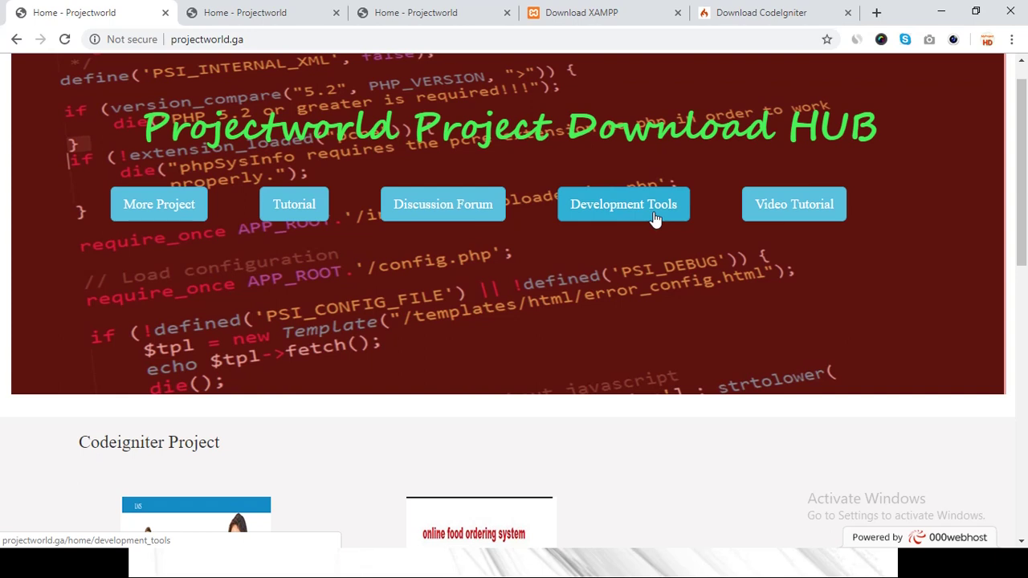
left_click(226, 6)
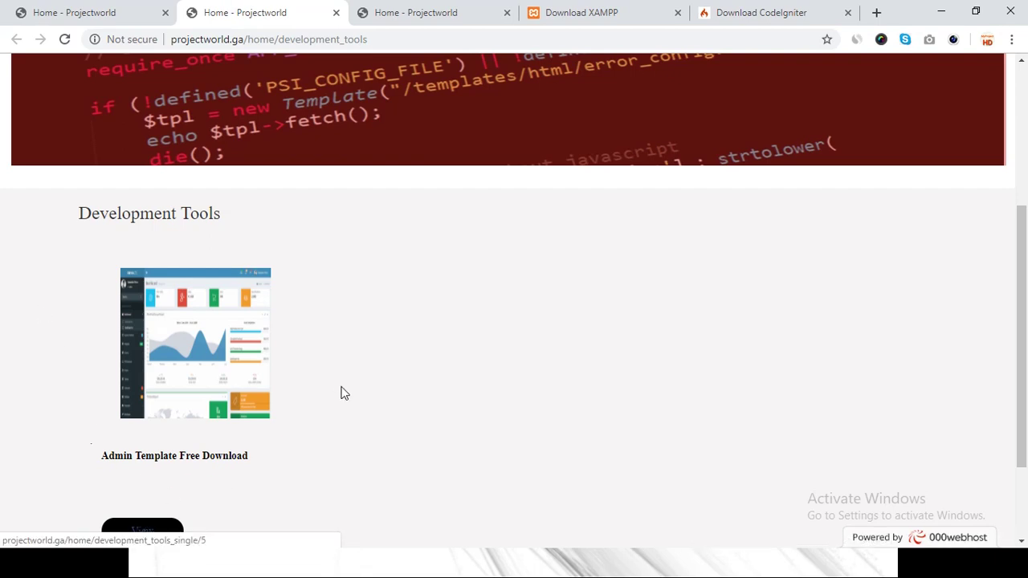
left_click(462, 13)
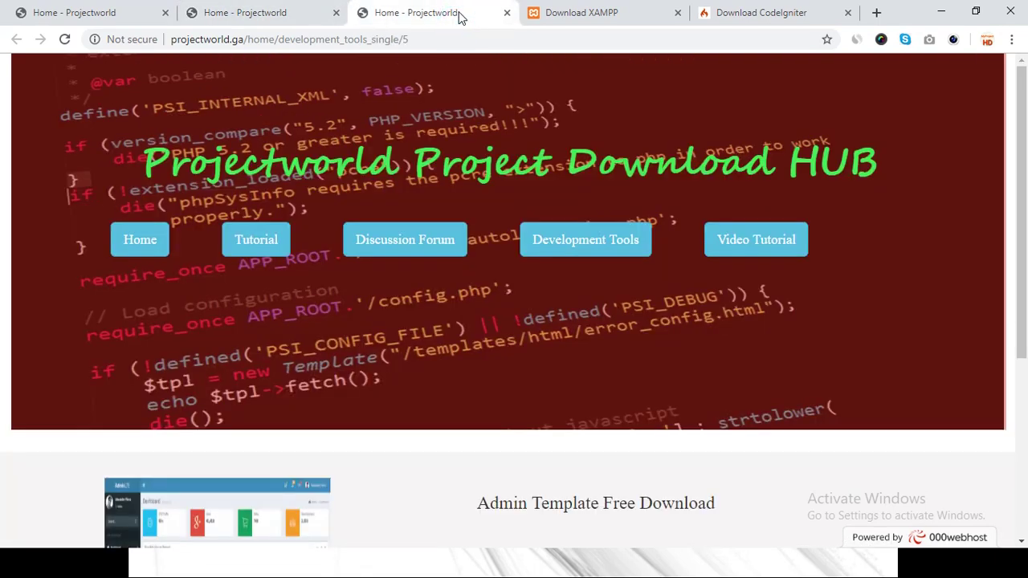
left_click_drag(1020, 184, 1013, 321)
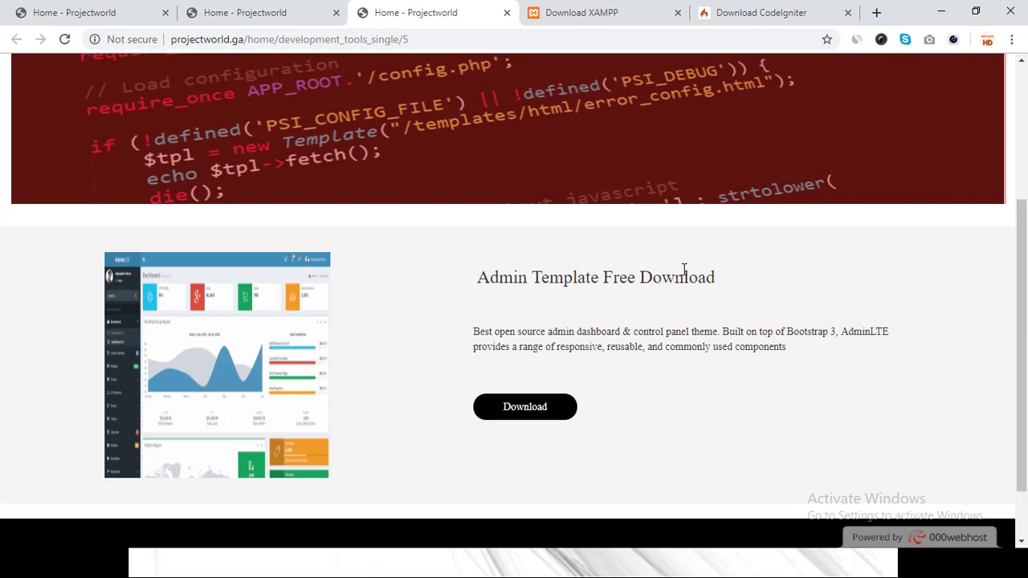
- Open the admin template's Download link in a new tab and locate the AdminLTE 2.4.10 source code assets
right_click(522, 406)
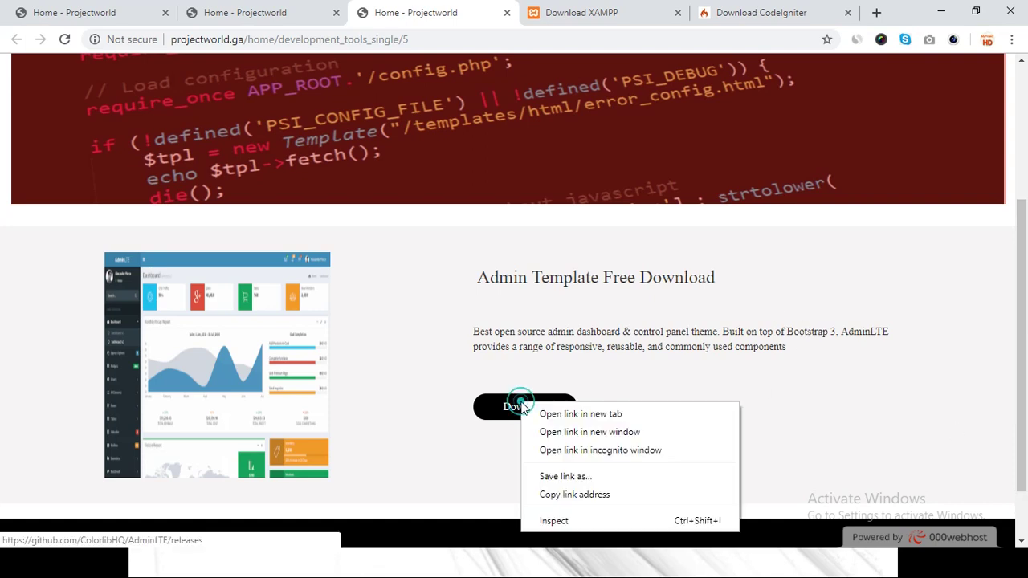
left_click(564, 413)
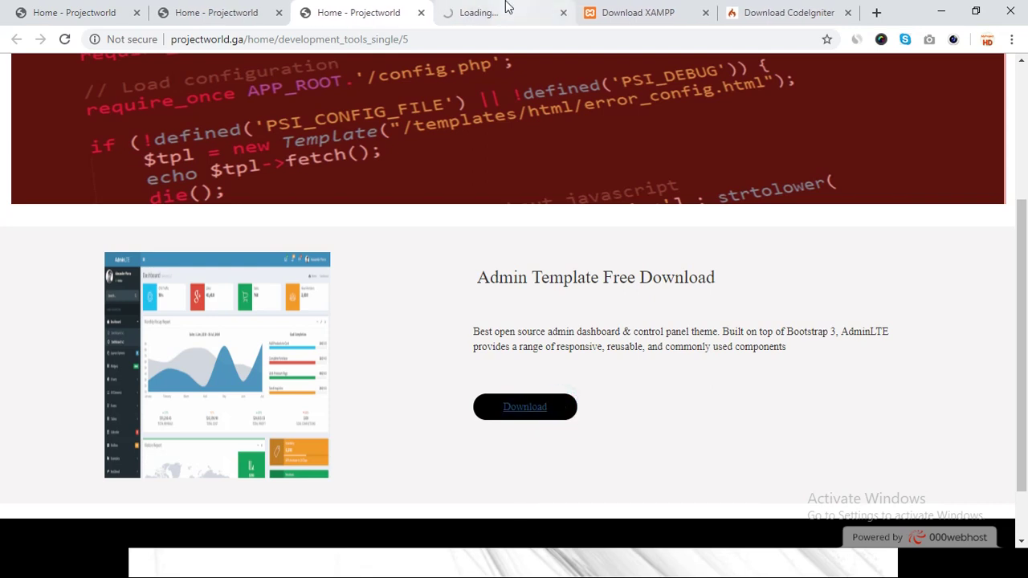
left_click(504, 10)
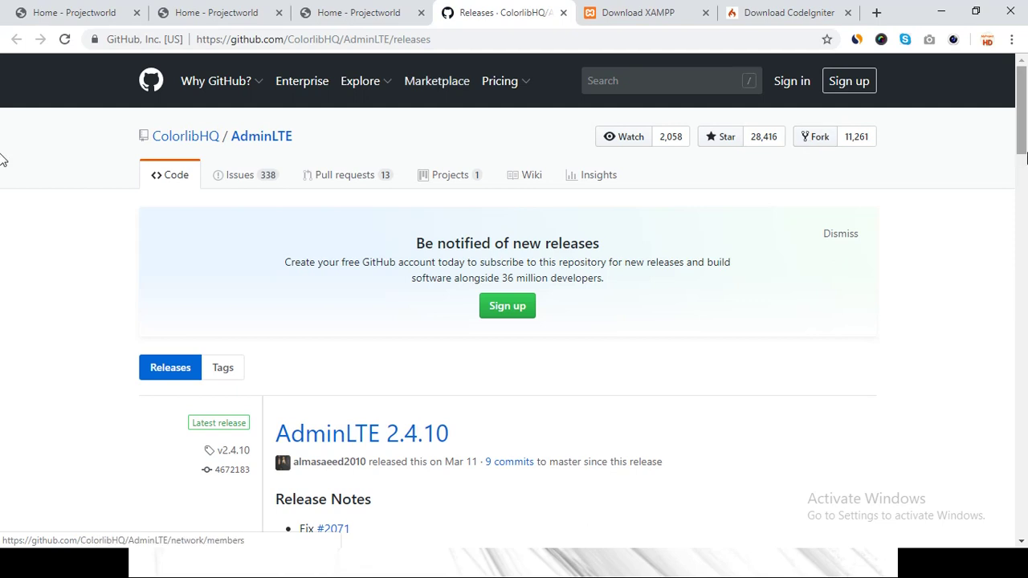
scroll(1004, 185, "down", 4)
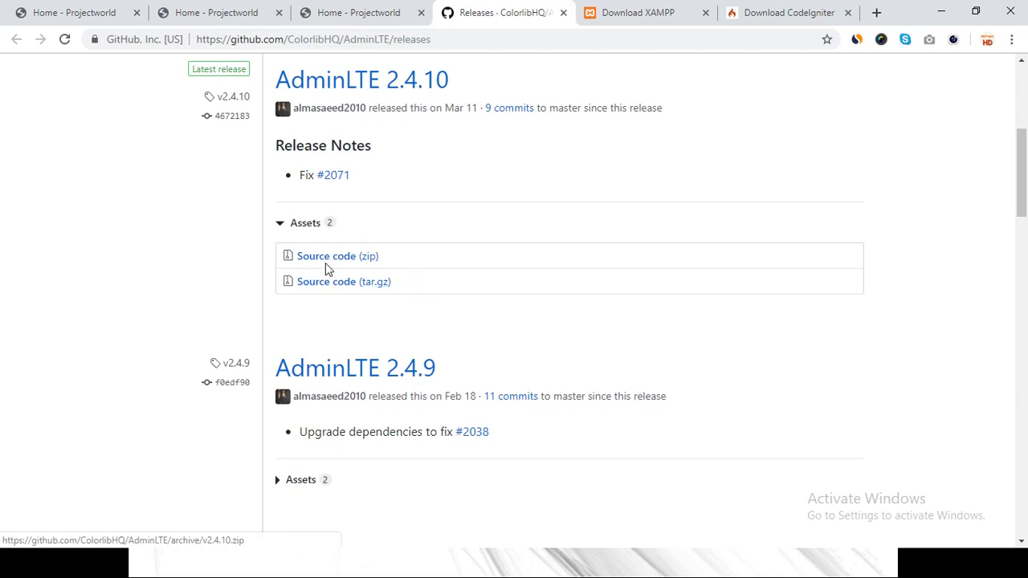
- Switch to File Explorer and extract the AdminLTE-2.4.10 archive directly into the Downloads folder
key("alt+Tab")
key("Tab")
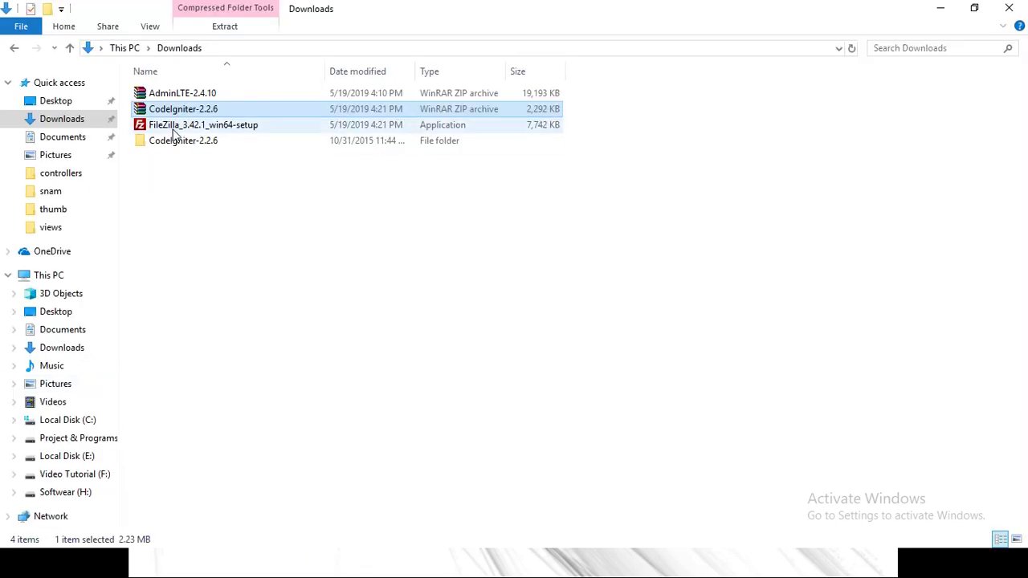
left_click(183, 96)
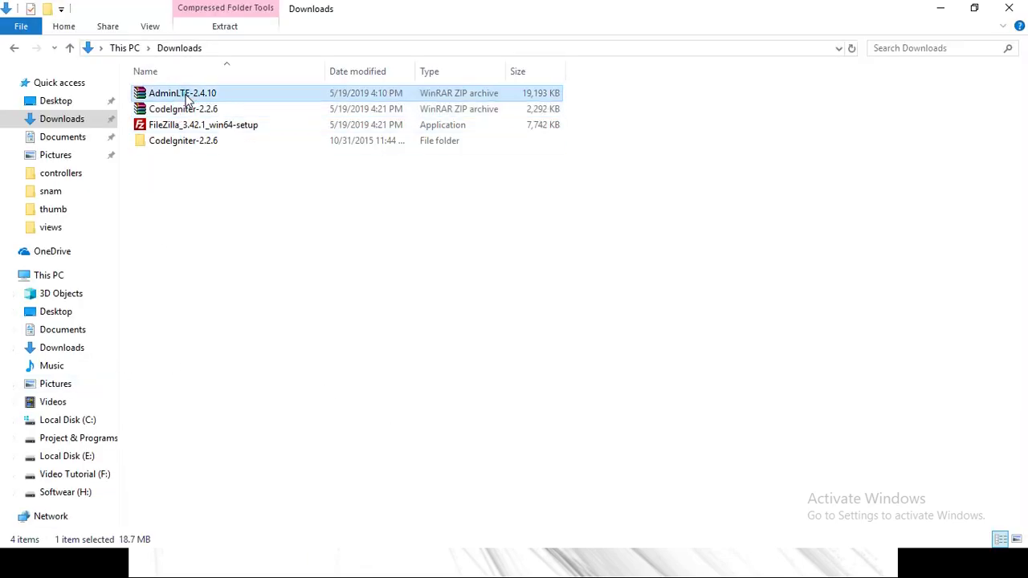
right_click(186, 98)
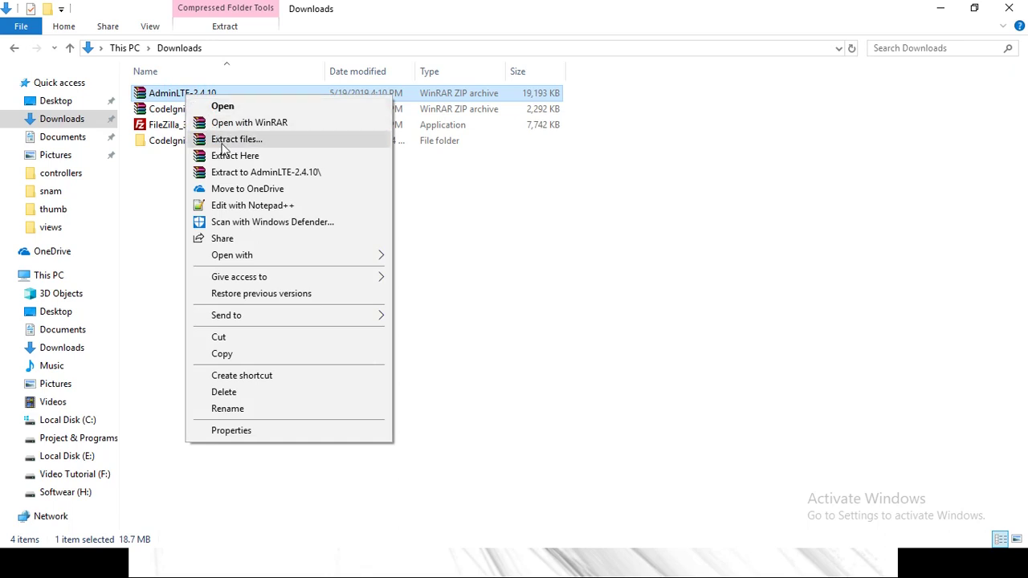
left_click(245, 156)
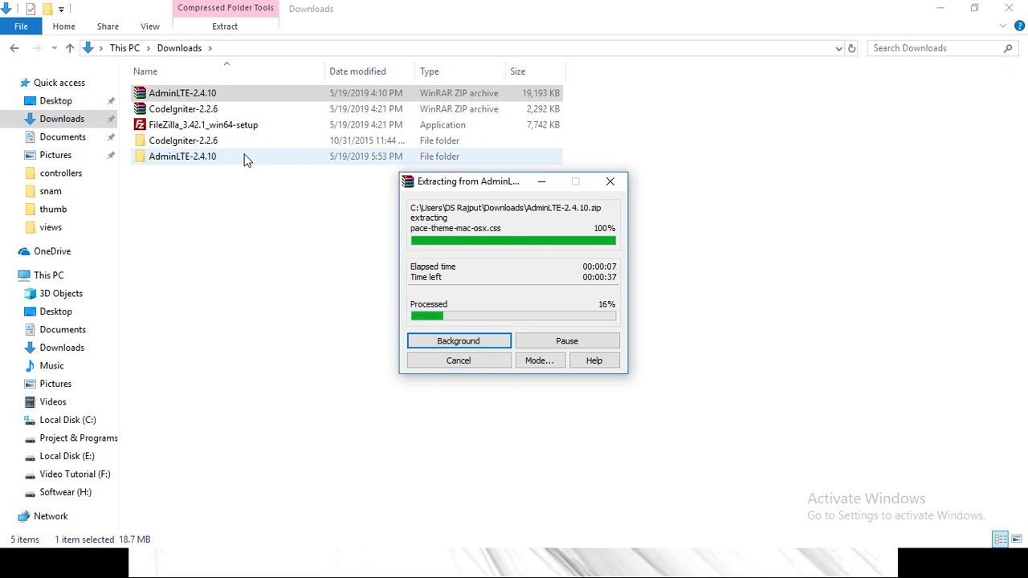
key("alt+Tab")
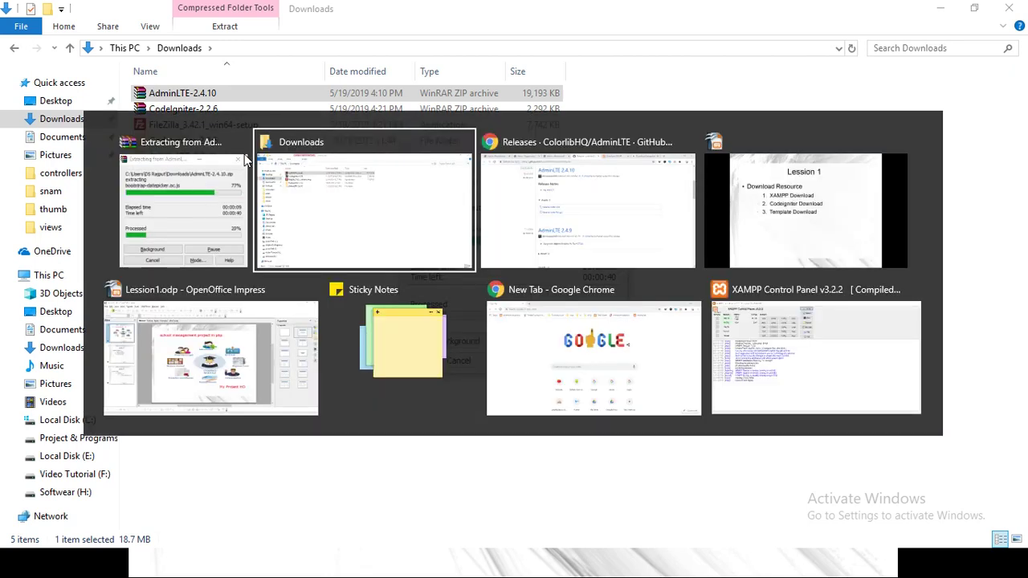
left_click(245, 161)
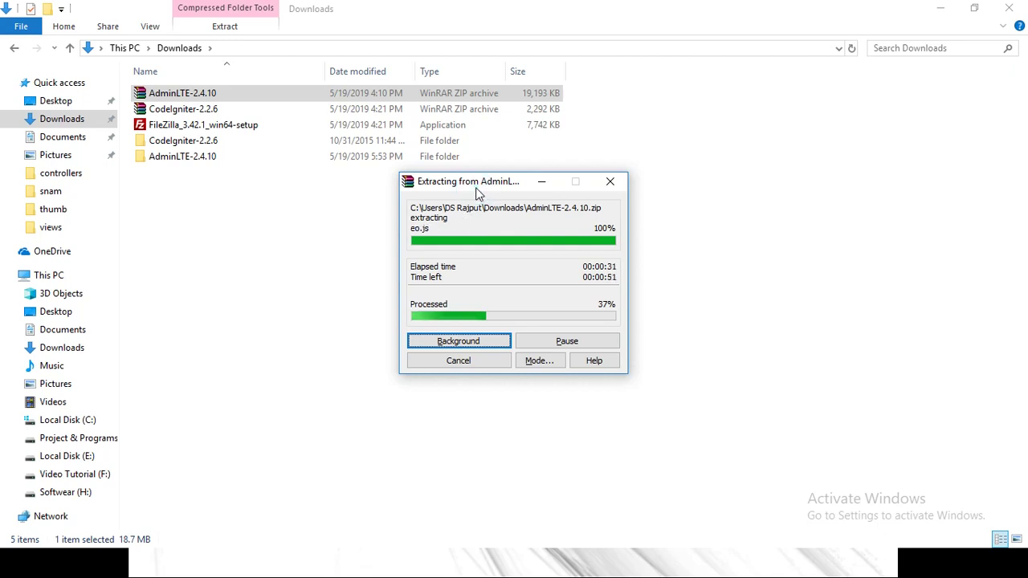
- Switch to the Lession 1 slide show and advance to the Project Setup slide
key("alt+Tab")
key("alt+Tab")
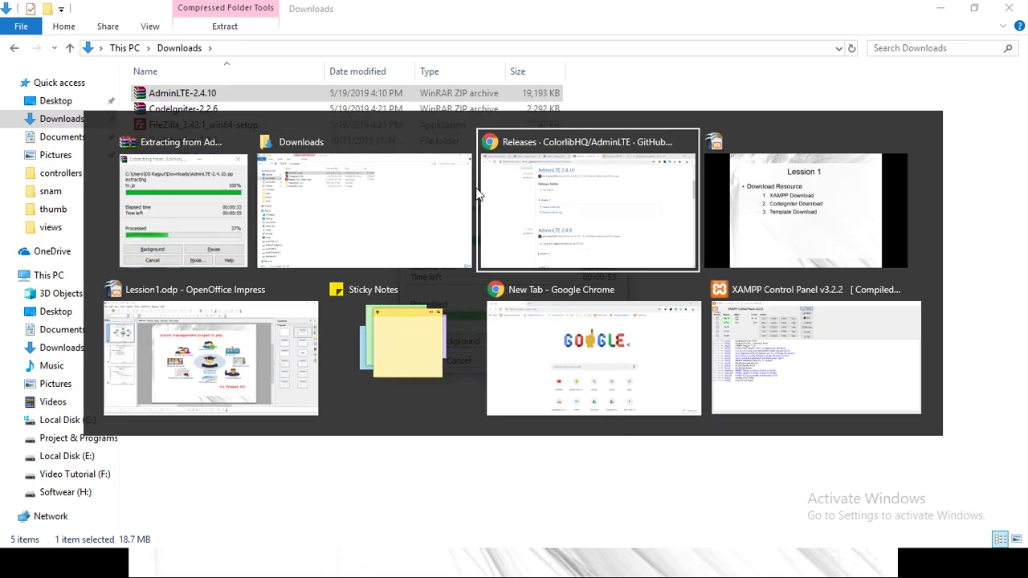
key("alt+Tab")
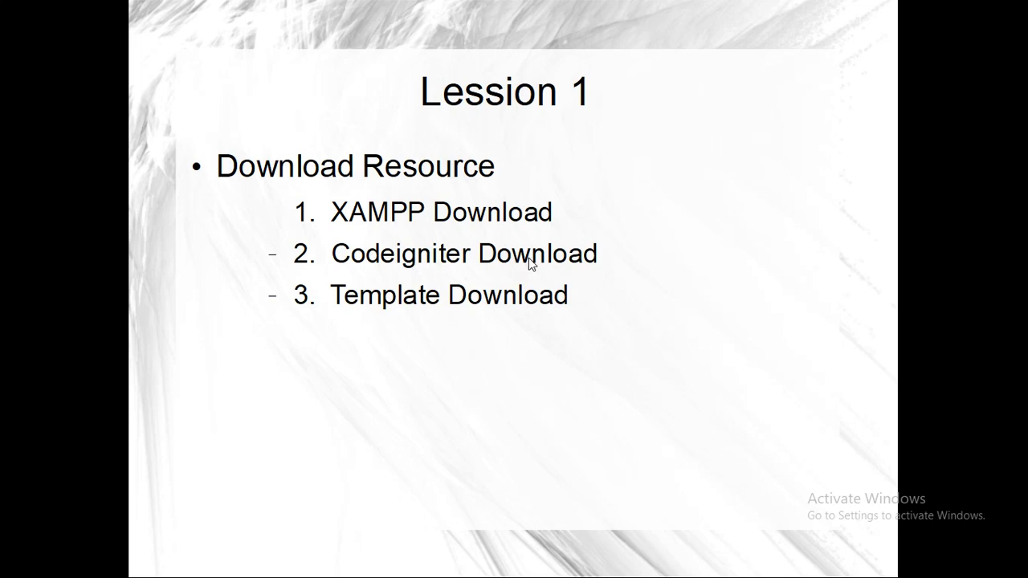
key("Right")
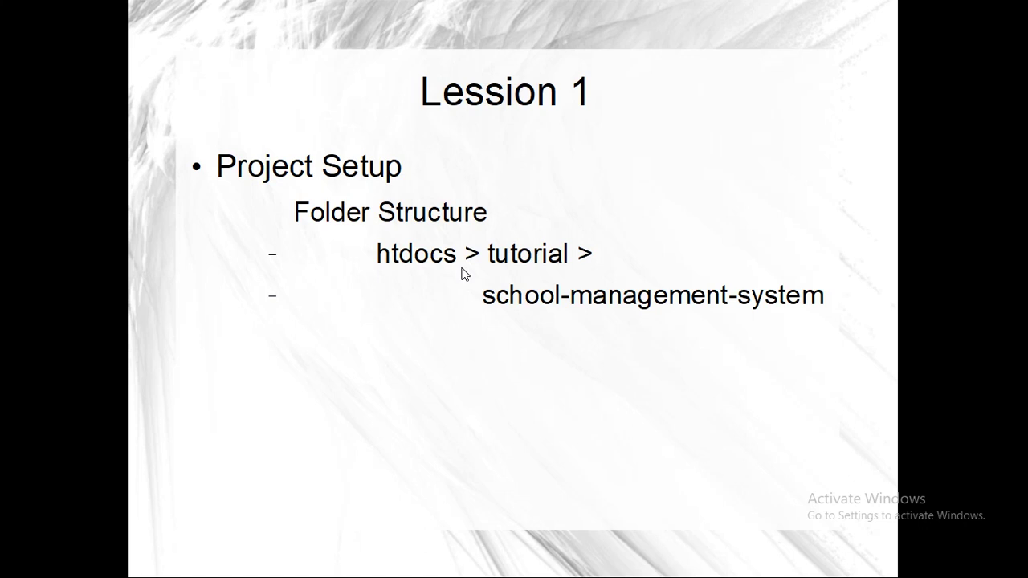
- Switch to the XAMPP Control Panel to check the status of the Apache and MySQL modules
key("alt+Tab")
key("alt+shift+Tab")
key("alt+Tab")
key("alt+Tab")
key("alt+Tab")
key("alt+Tab")
key("alt+Tab")
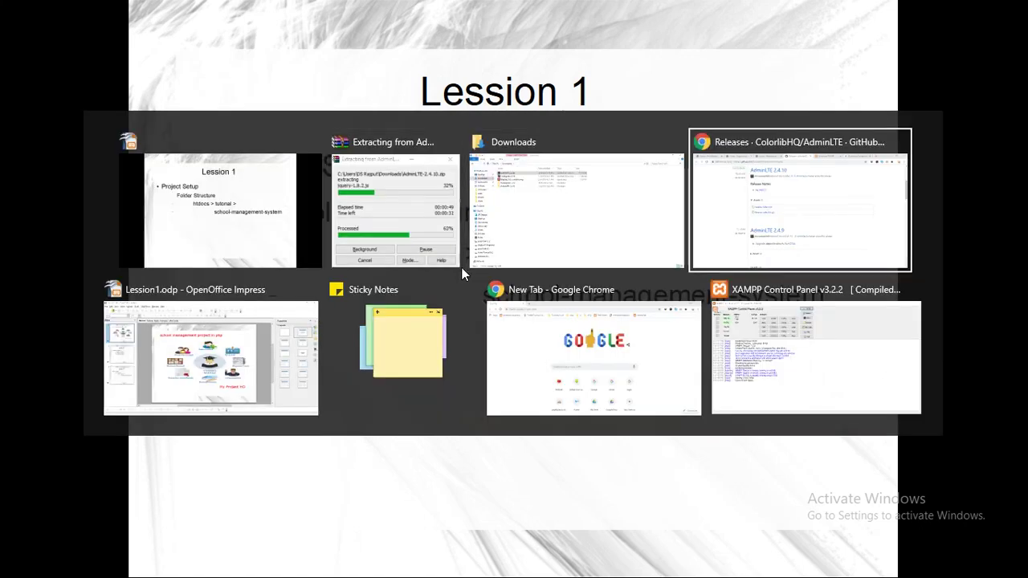
key("alt+Tab")
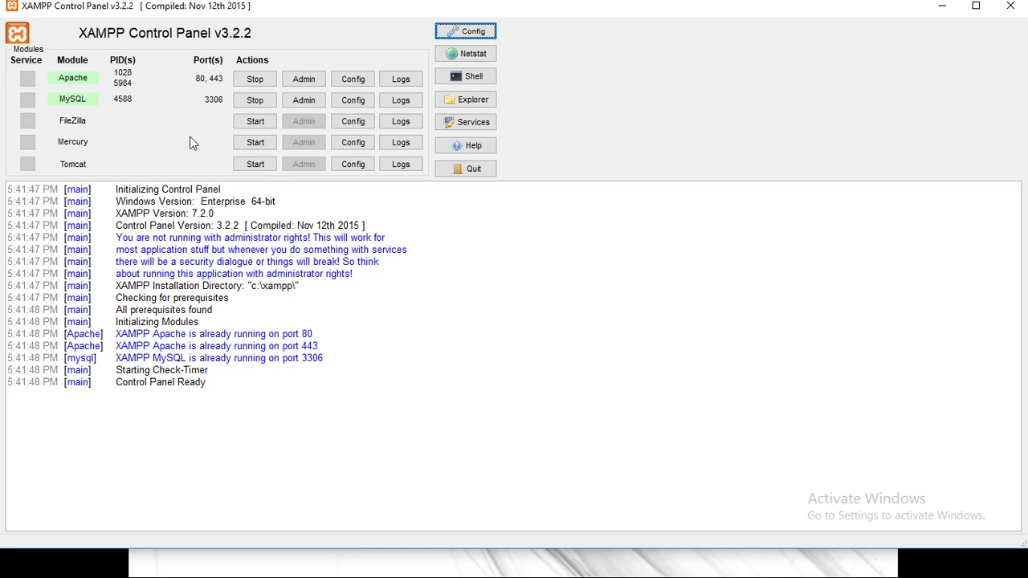
- Switch to the Chrome window with the blank new tab and load localhost
key("alt+Tab")
key("alt+Tab")
key("alt+Tab")
key("alt+Tab")
key("alt+Tab")
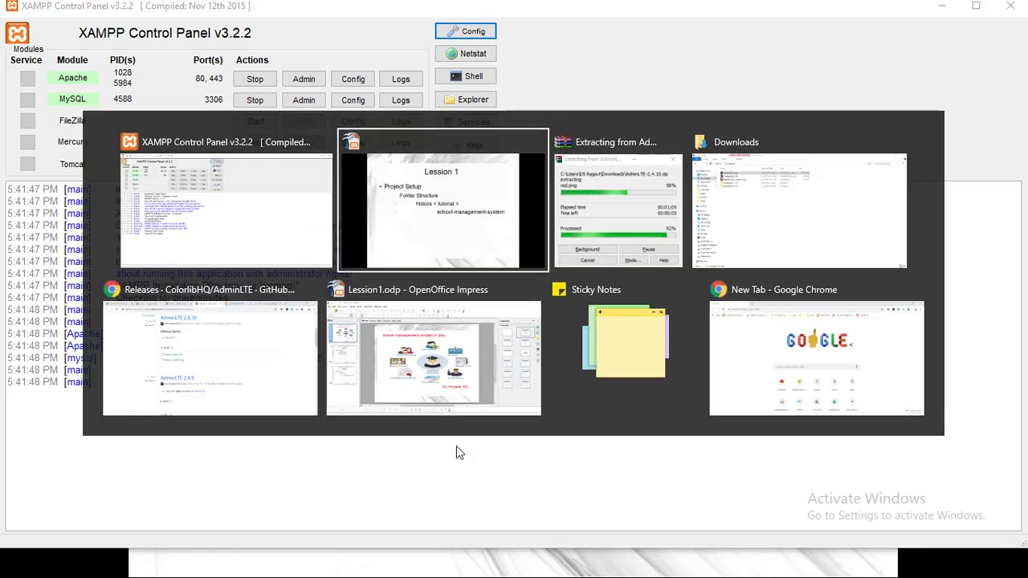
key("alt+Tab")
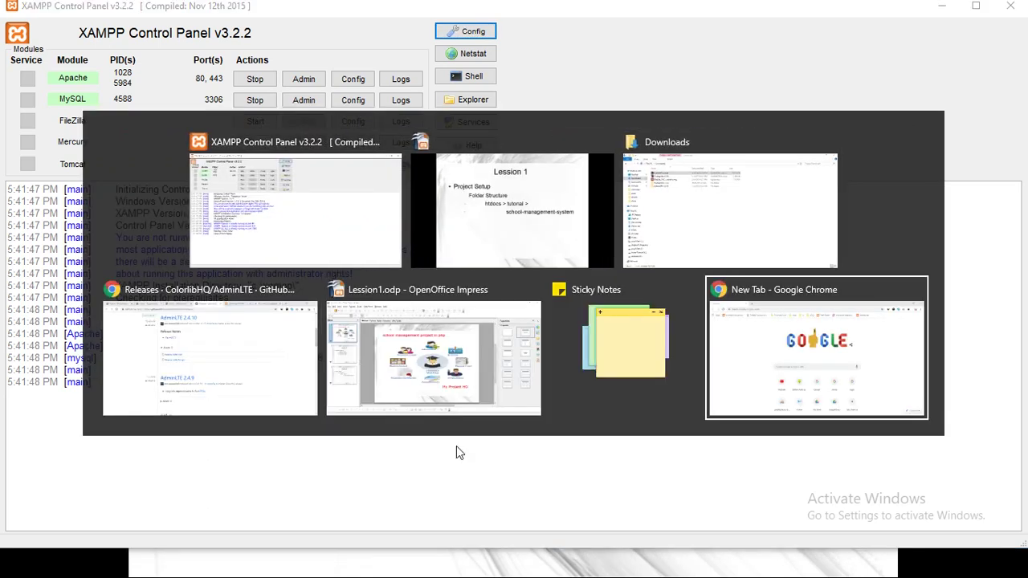
left_click(127, 40)
type("lo")
key("Right")
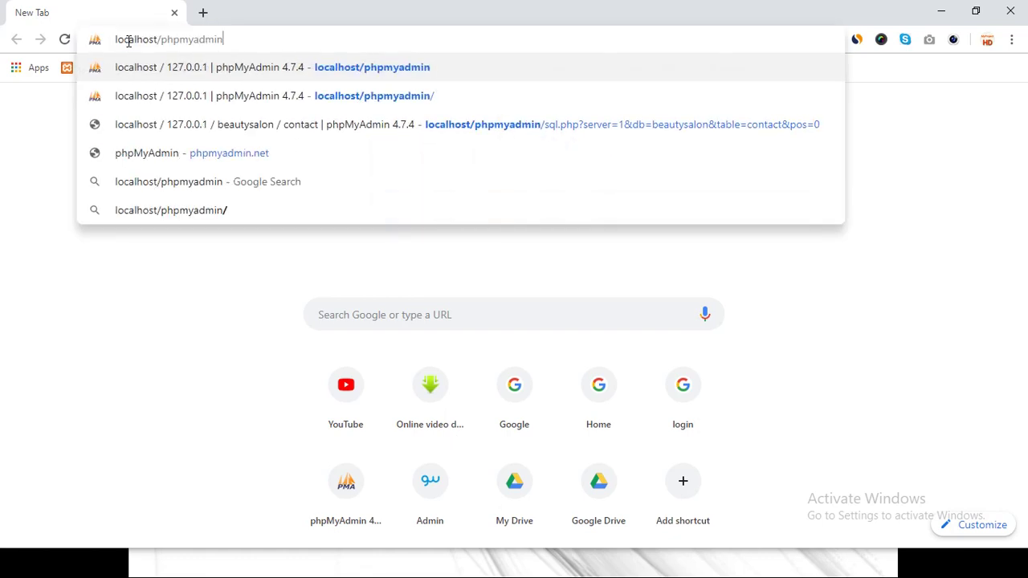
key("BackSpace")
key("BackSpace")
key("BackSpace")
key("BackSpace")
key("BackSpace")
key("BackSpace")
key("BackSpace")
key("BackSpace")
key("BackSpace")
key("BackSpace")
key("Return")
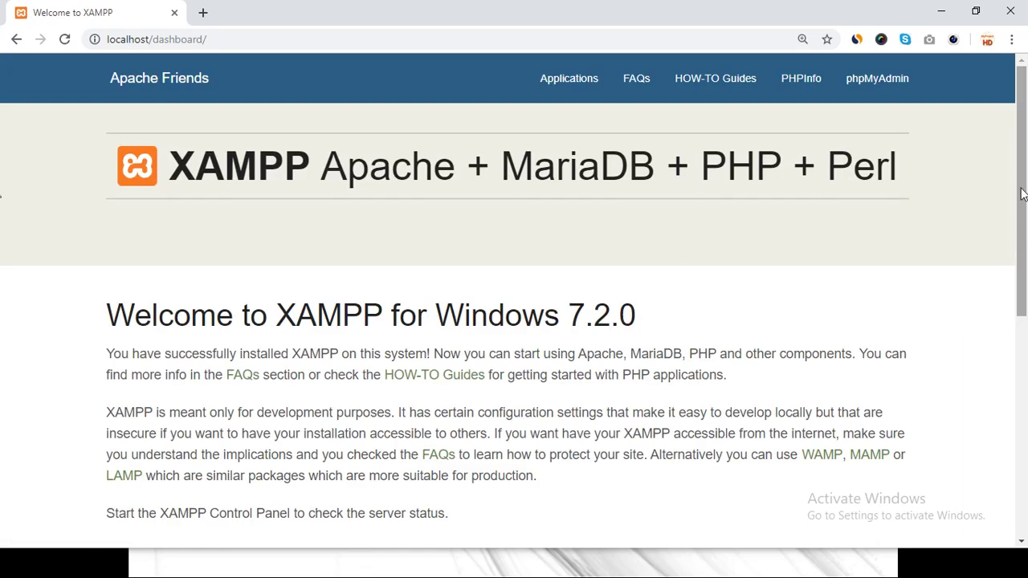
scroll(1021, 196, "down", 1)
scroll(1018, 172, "up", 1)
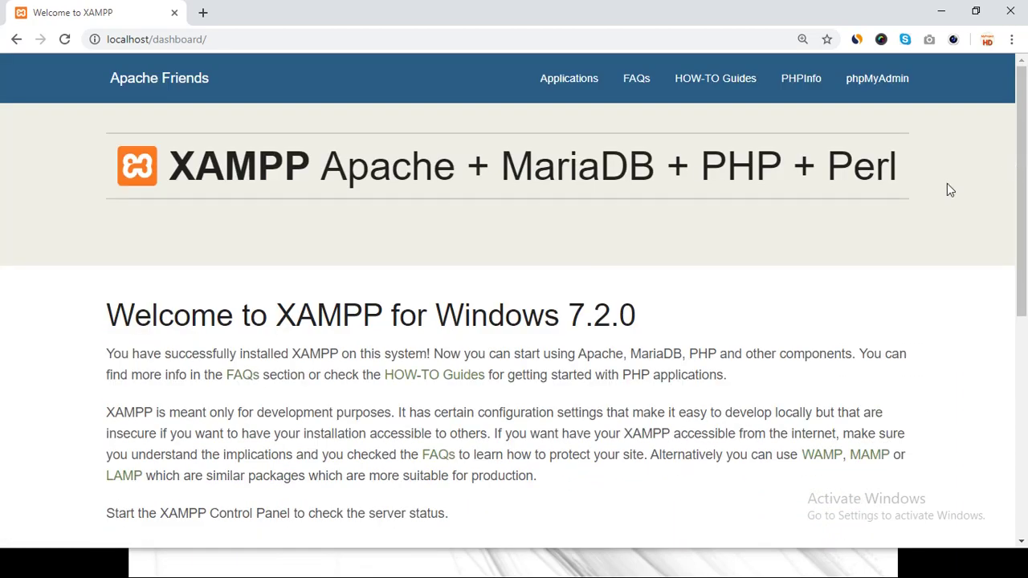
left_click_drag(398, 172, 406, 170)
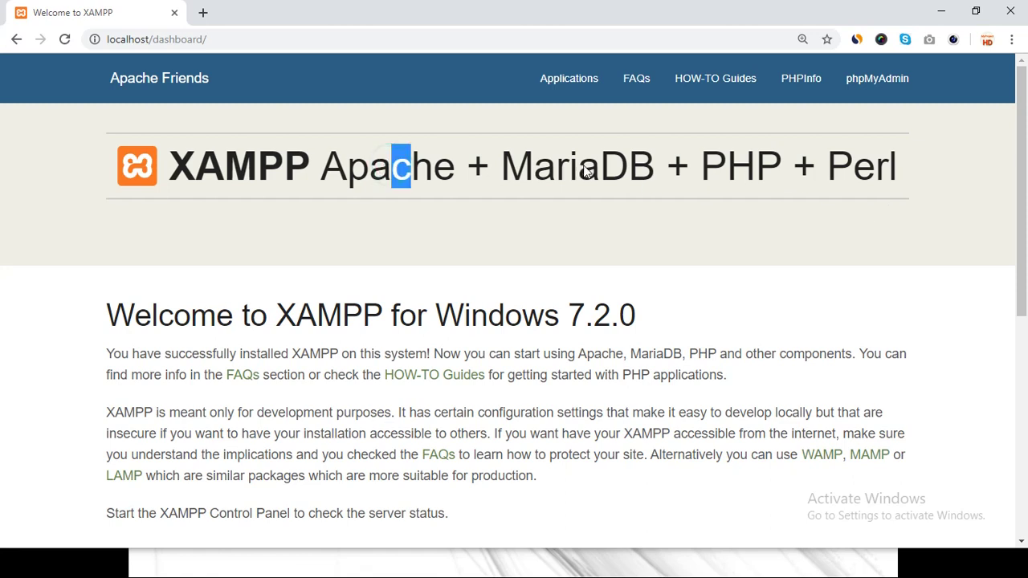
- Look over the XAMPP welcome page on the localhost dashboard
left_click(737, 163)
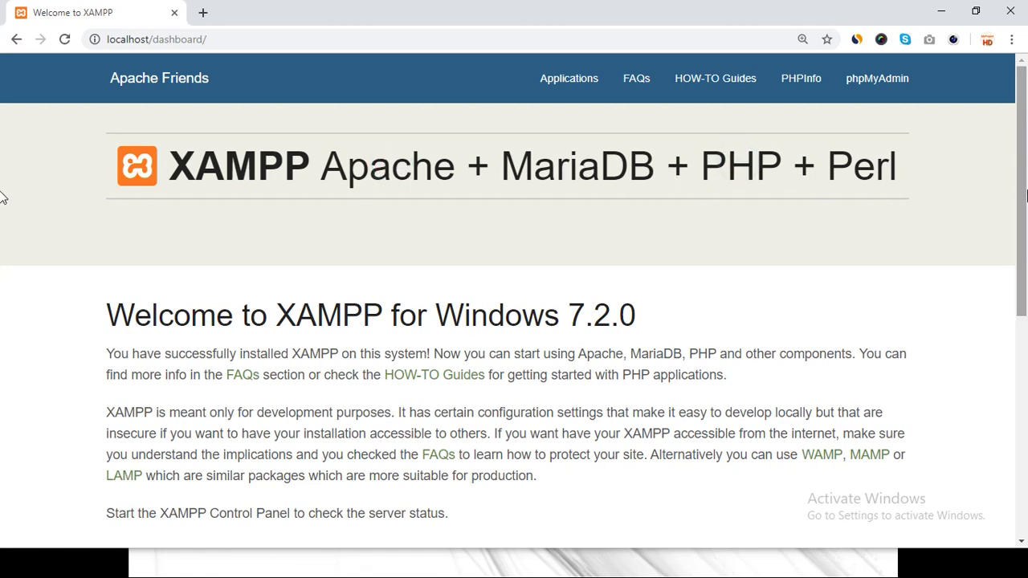
left_click_drag(1021, 235, 996, 202)
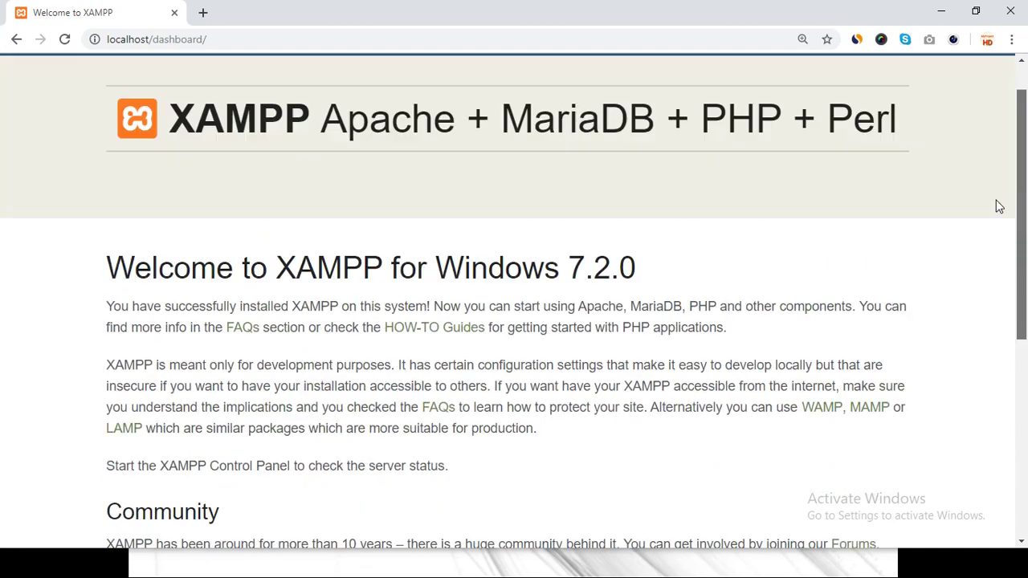
scroll(998, 207, "up", 2)
- Switch to File Explorer and open the htdocs folder inside xampp on Local Disk (C:)
key("alt+Tab")
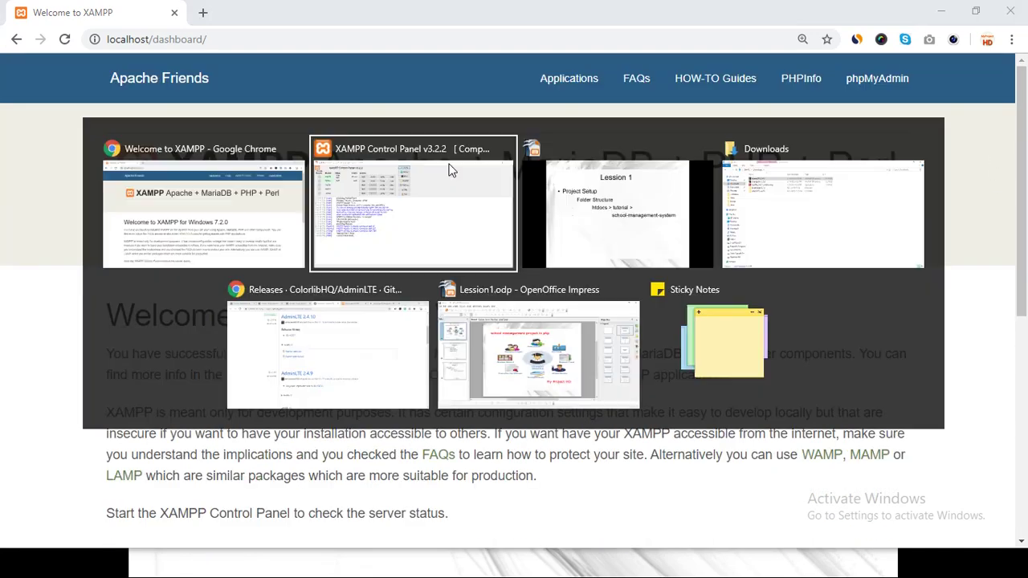
key("Tab")
key("Tab")
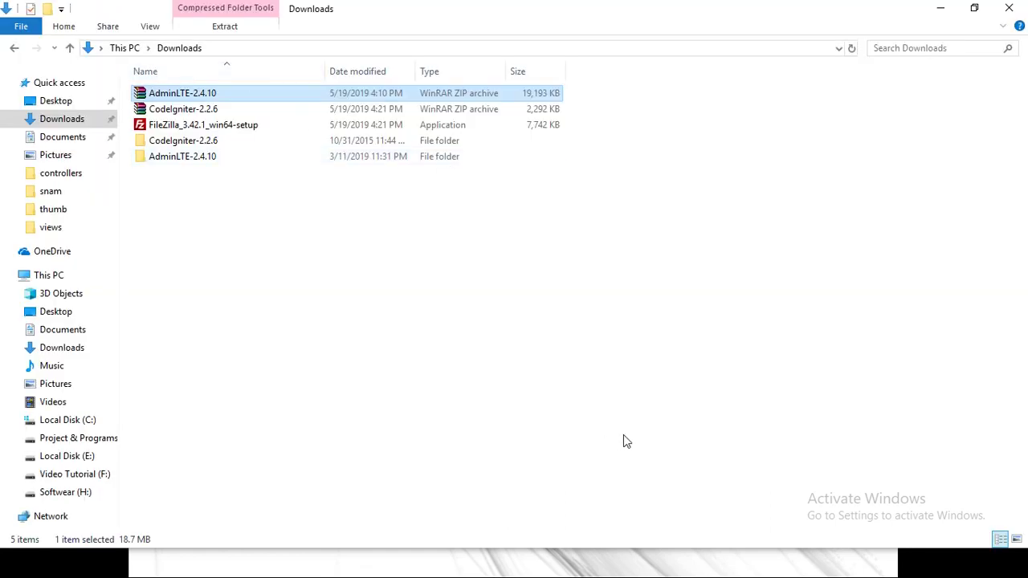
left_click(65, 419)
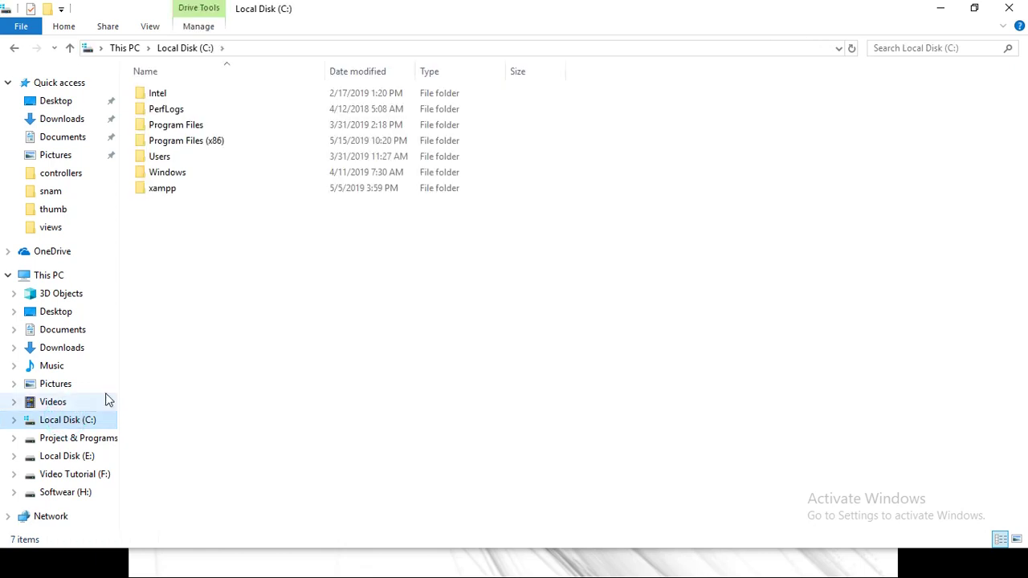
double_click(157, 188)
double_click(175, 171)
- Look through the list of existing project folders in htdocs
left_click(201, 251)
key("Down")
key("Down")
key("Down")
key("Down")
key("Down")
key("Down")
key("Down")
key("Up")
key("Up")
key("Up")
key("Up")
key("Up")
key("Up")
key("Up")
key("Up")
key("Up")
key("Up")
key("Up")
key("Up")
key("Up")
key("Up")
- Go back up to the C: drive and reopen the xampp and htdocs folders
key("BackSpace")
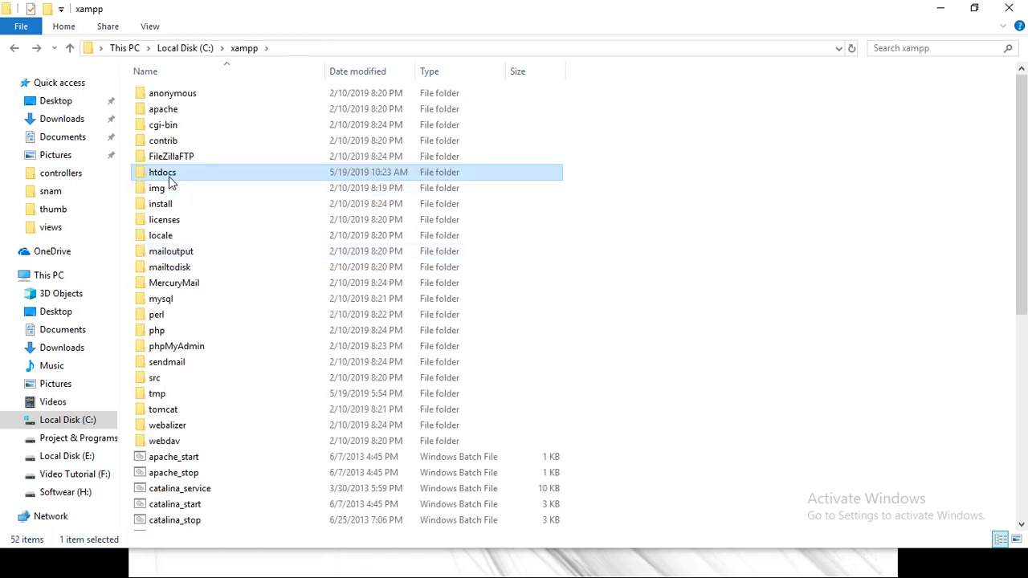
key("BackSpace")
key("Return")
key("Down")
key("Down")
key("Down")
key("Down")
key("Return")
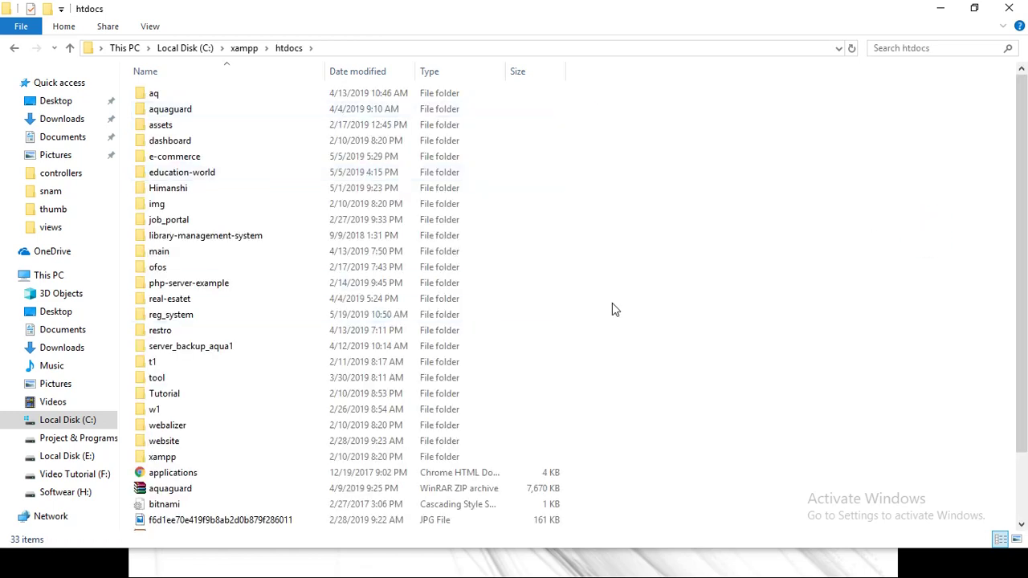
- Switch to the Lession 1 slide show and read the project's folder structure
key("alt+Tab")
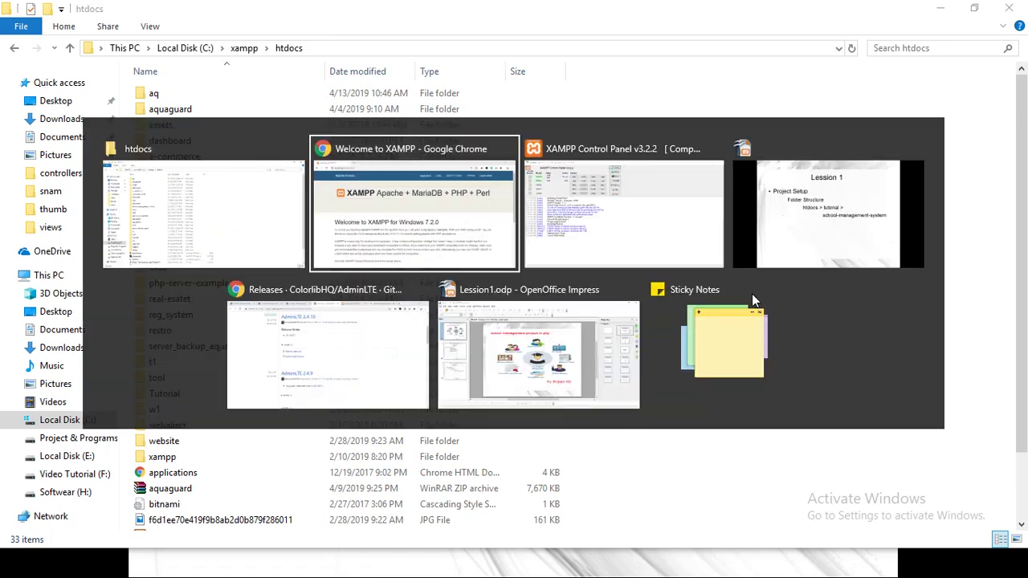
key("alt+Tab")
key("alt+Tab")
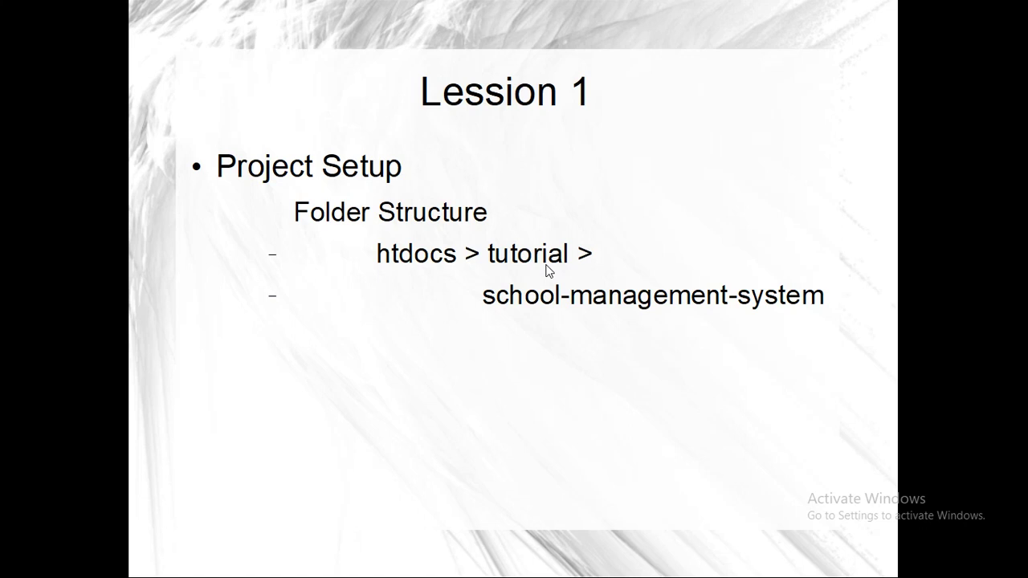
- Switch back to File Explorer and create a folder named school-management-system inside the Tutorial folder of htdocs
key("alt+Tab")
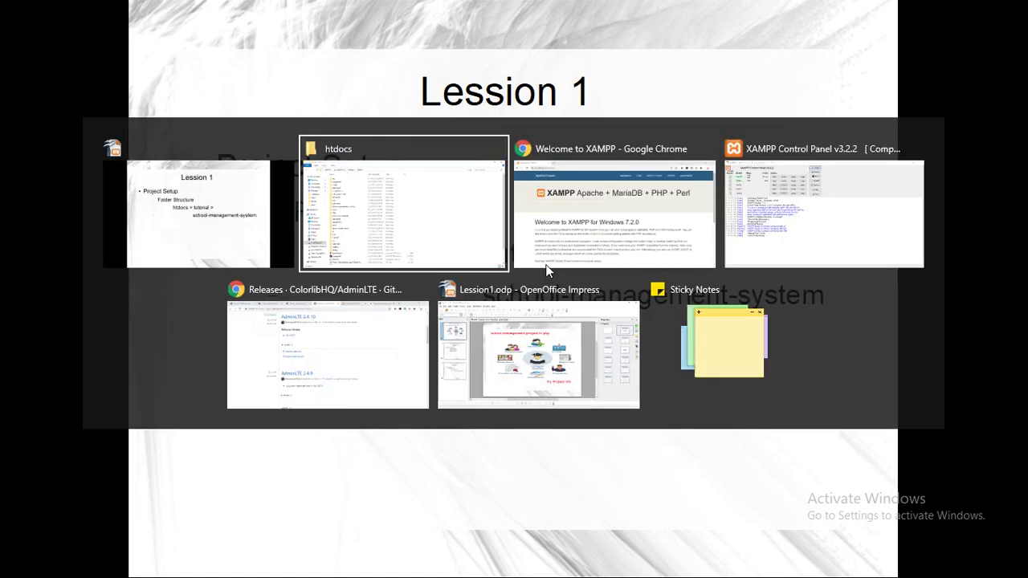
type("tu")
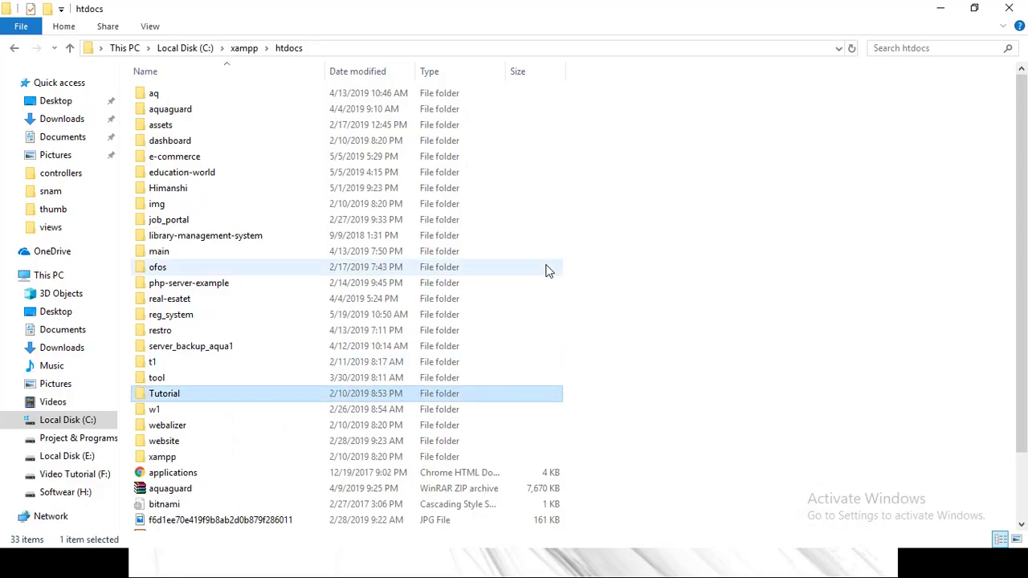
key("Return")
right_click(347, 248)
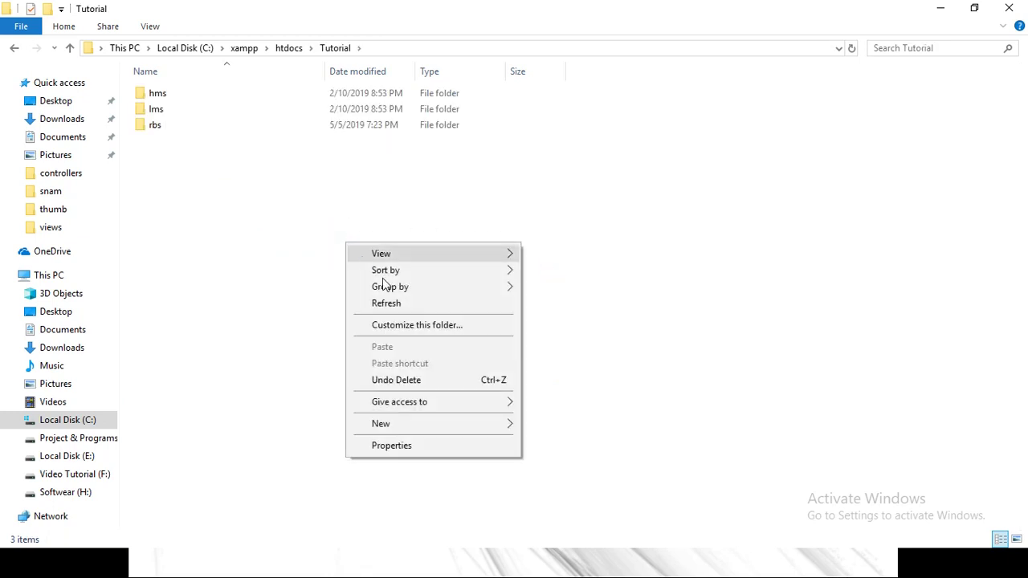
left_click(482, 426)
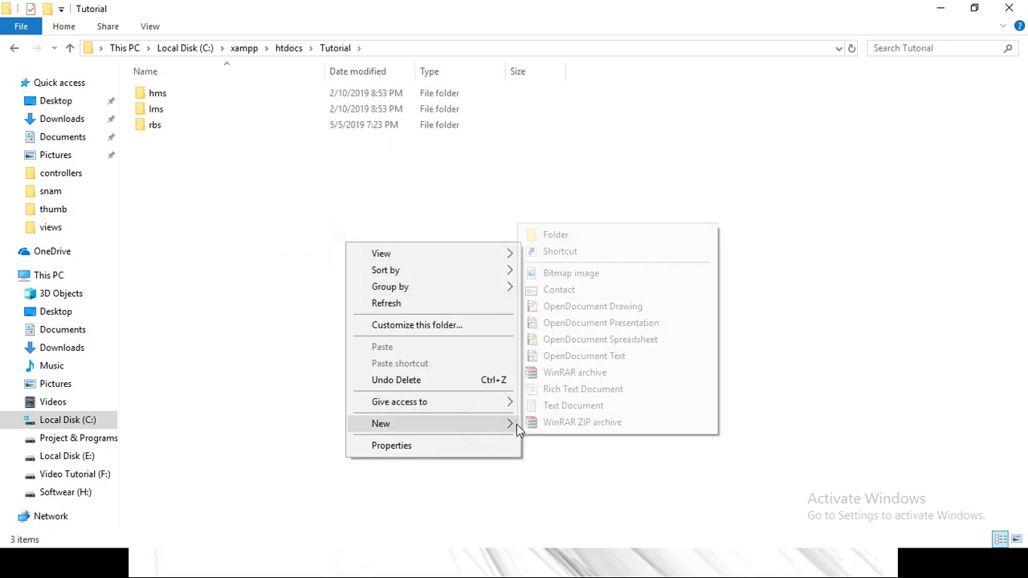
left_click(569, 234)
type("school-management-system")
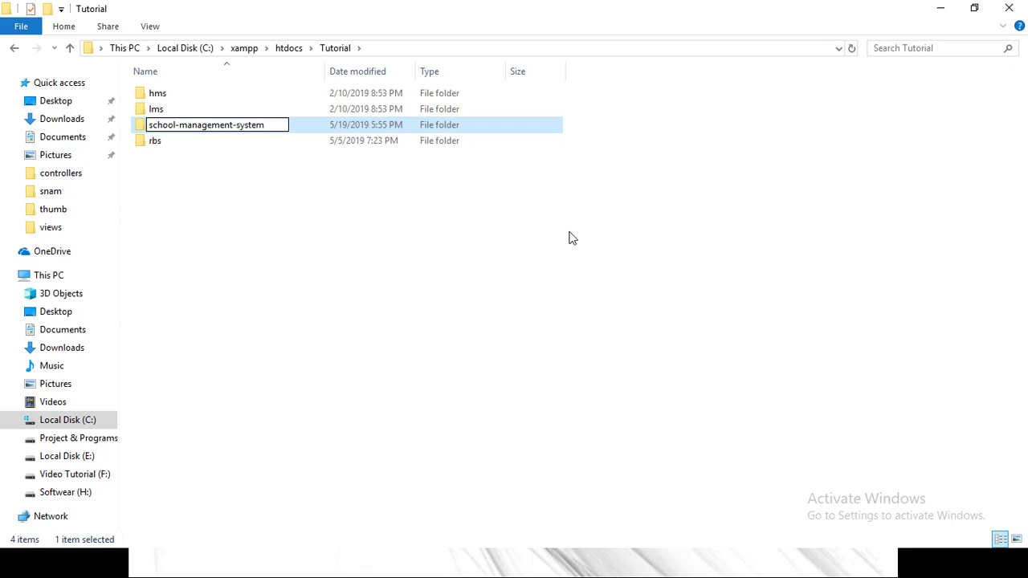
key("Return")
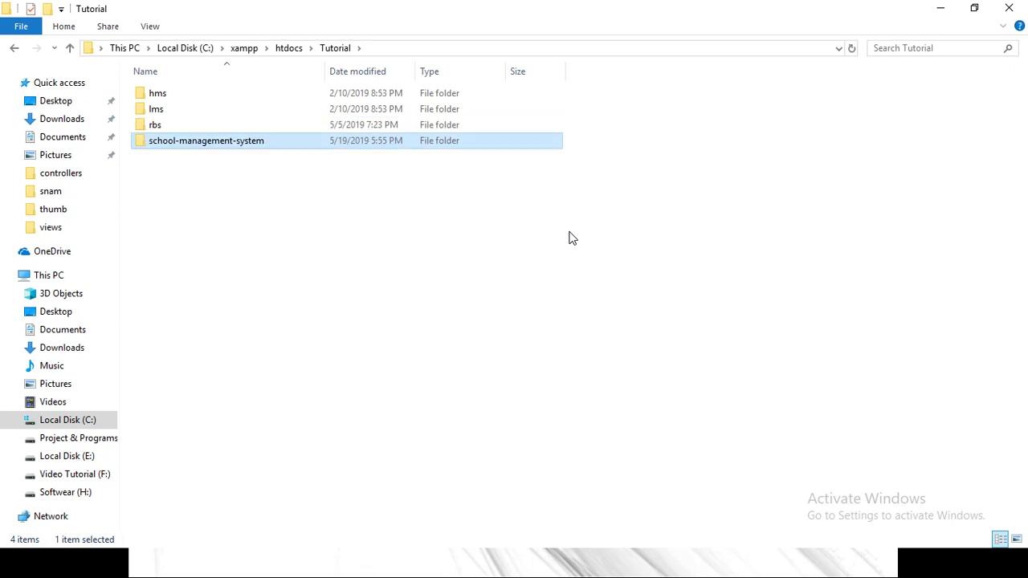
- Switch to Chrome and try to load localhost/school-management-system
key("alt+Tab")
key("alt+Tab")
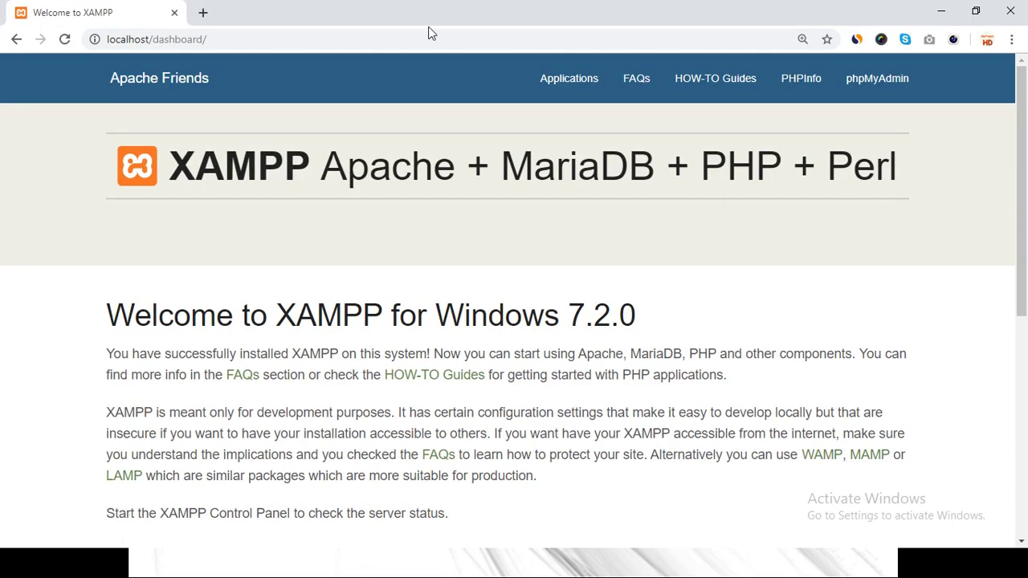
left_click(349, 39)
left_click(353, 40)
key("BackSpace")
key("BackSpace")
key("BackSpace")
key("BackSpace")
key("BackSpace")
key("BackSpace")
key("BackSpace")
key("BackSpace")
key("BackSpace")
key("BackSpace")
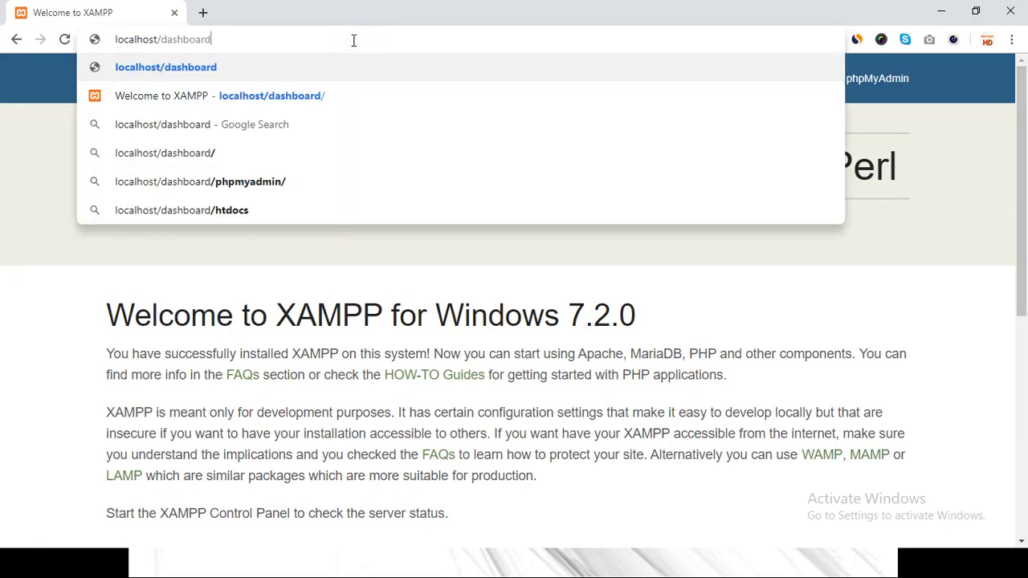
type("scho")
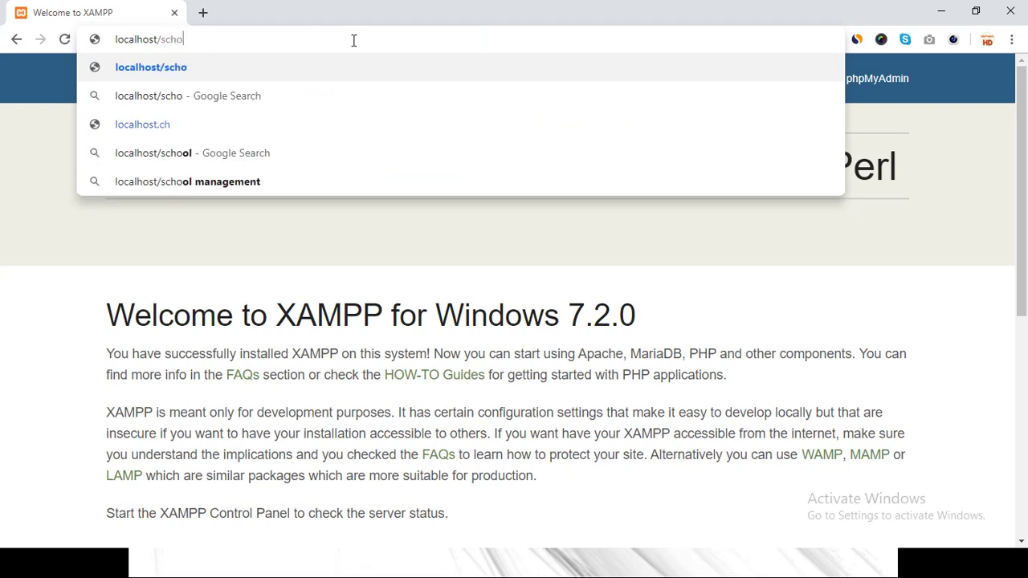
type("ol-")
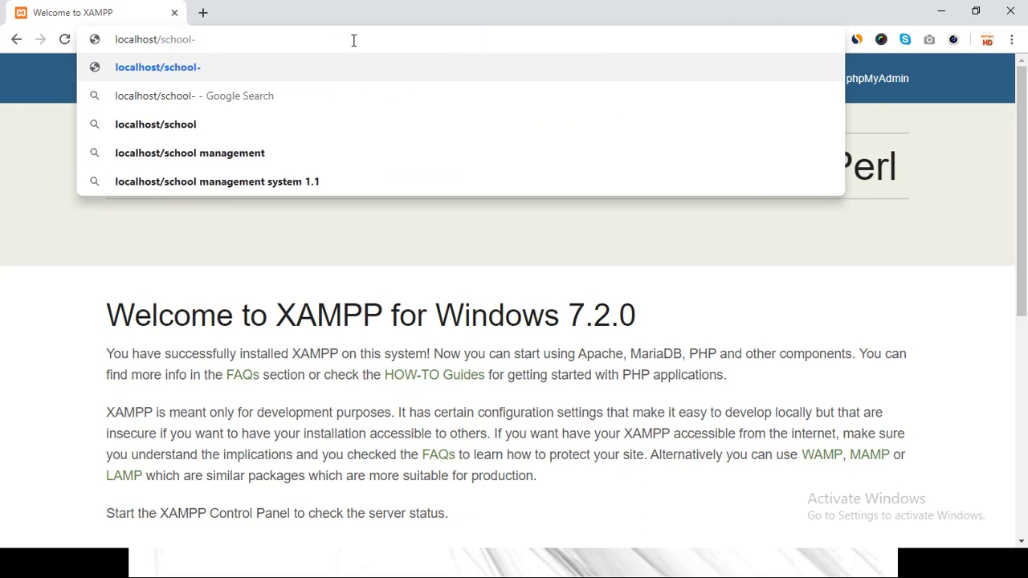
type("ma")
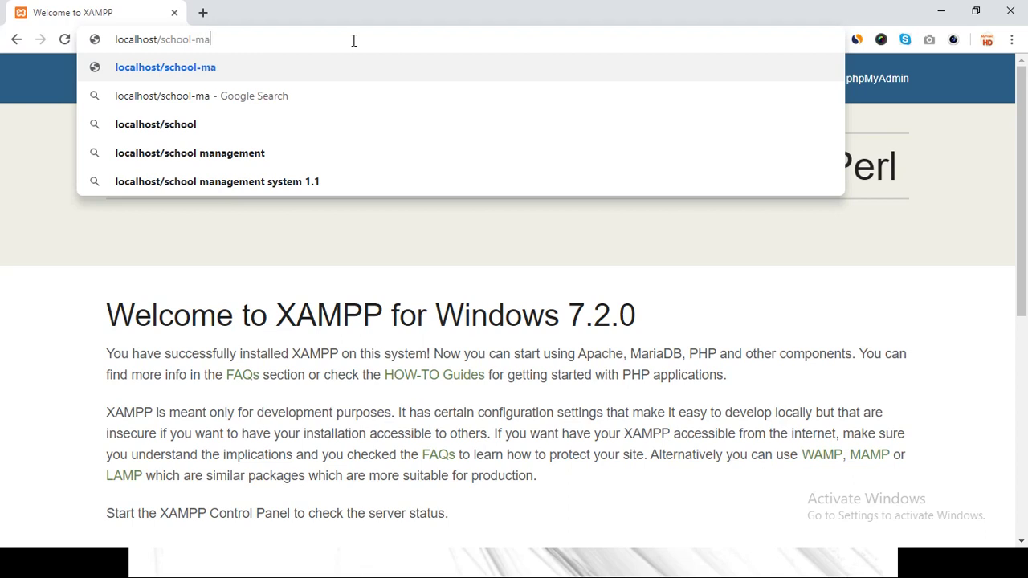
type("nagement")
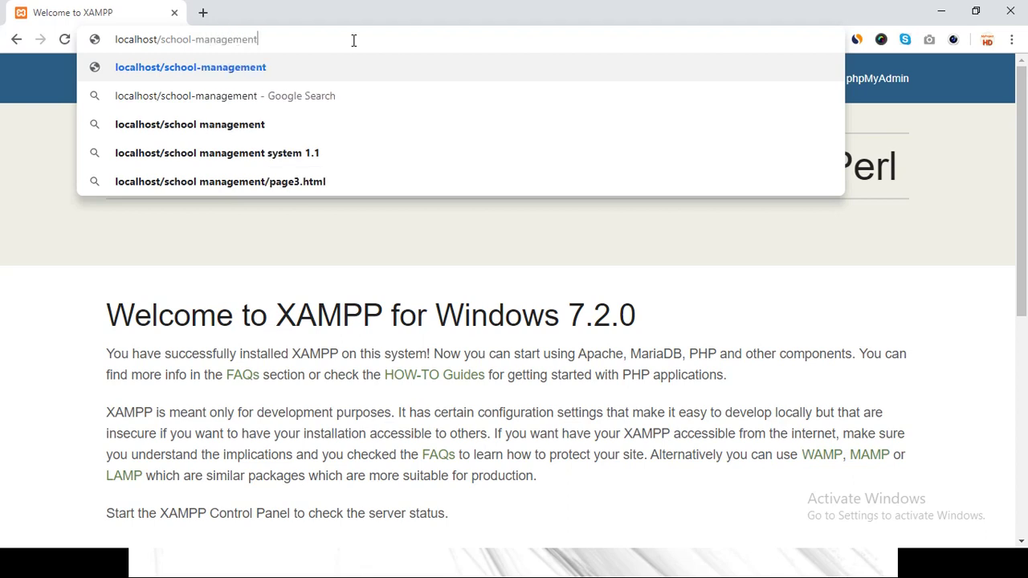
type("-system")
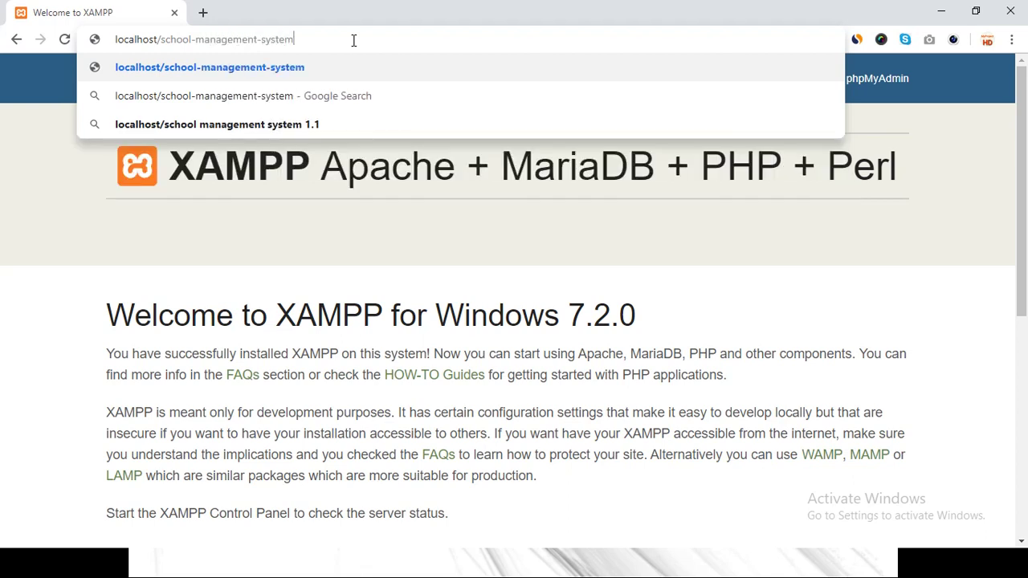
key("Return")
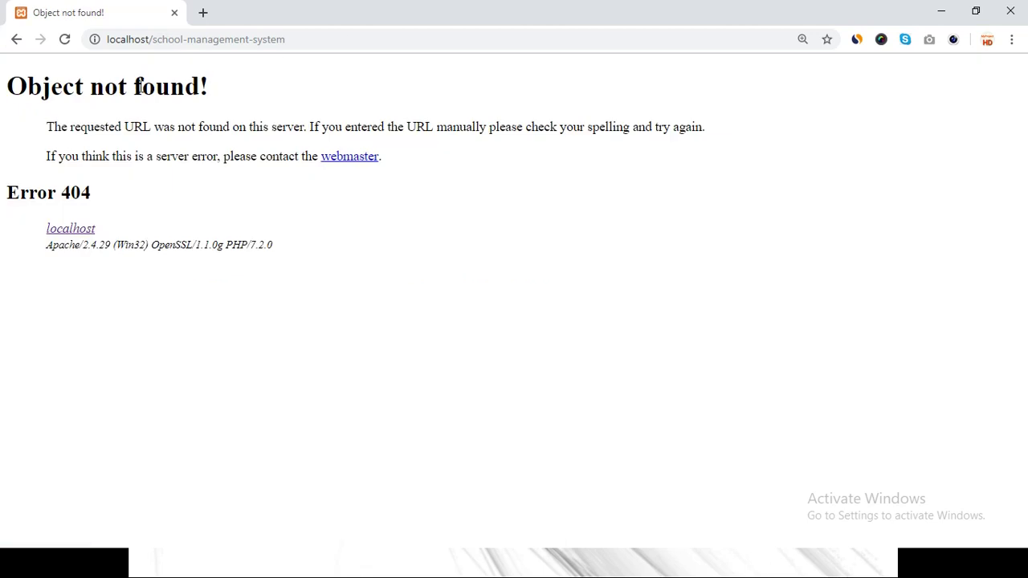
- Compare the address with the folder name in File Explorer and try localhost/school-management-system in Chrome again
key("alt+Tab")
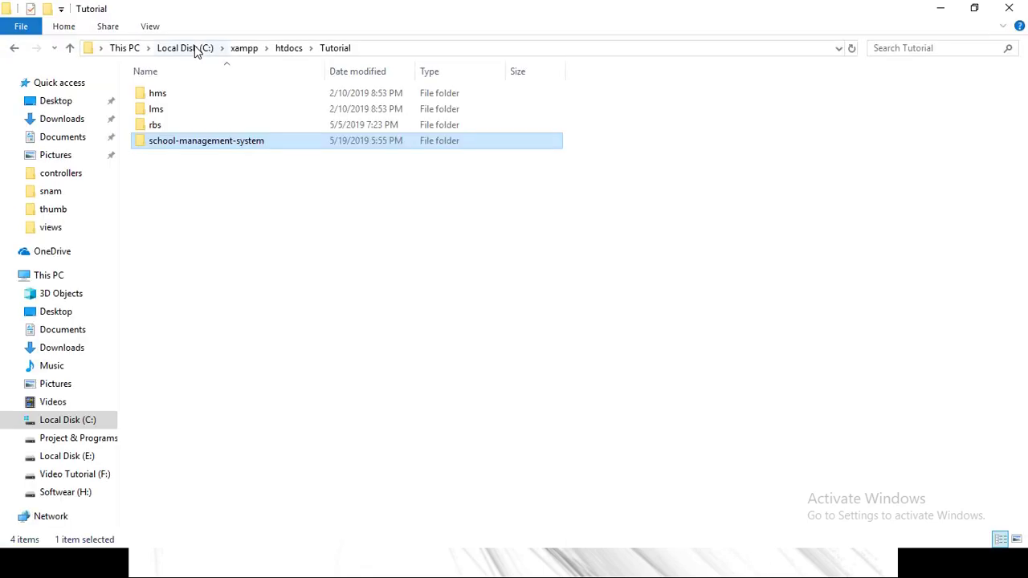
left_click(193, 144)
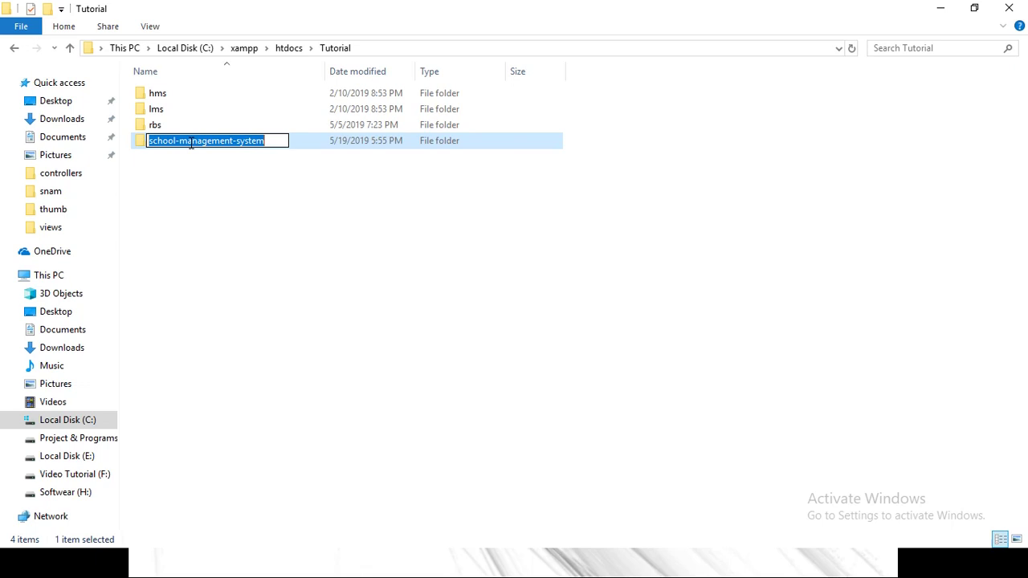
key("alt+Tab")
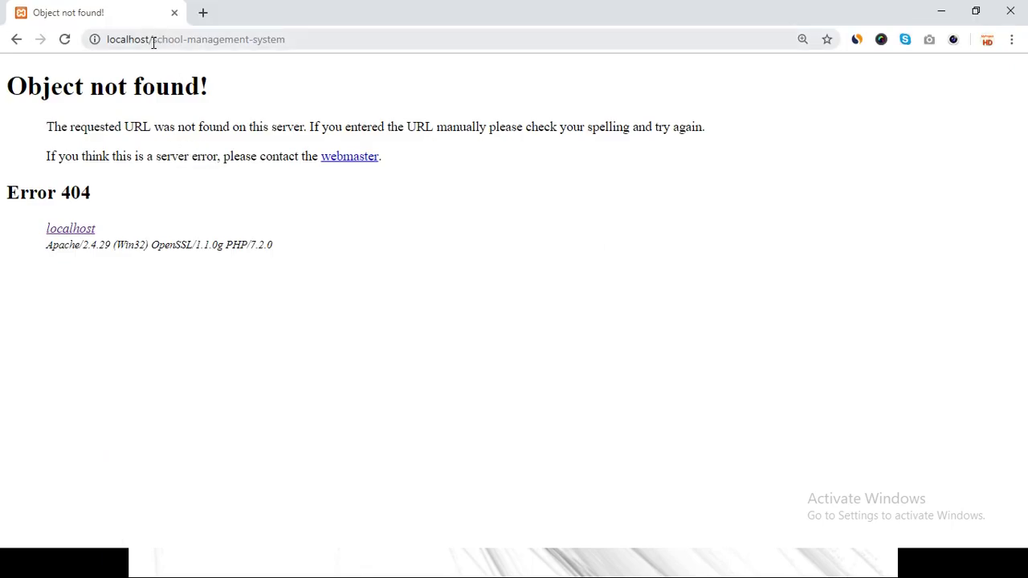
left_click_drag(153, 43, 581, 78)
type("school-management-system")
key("Return")
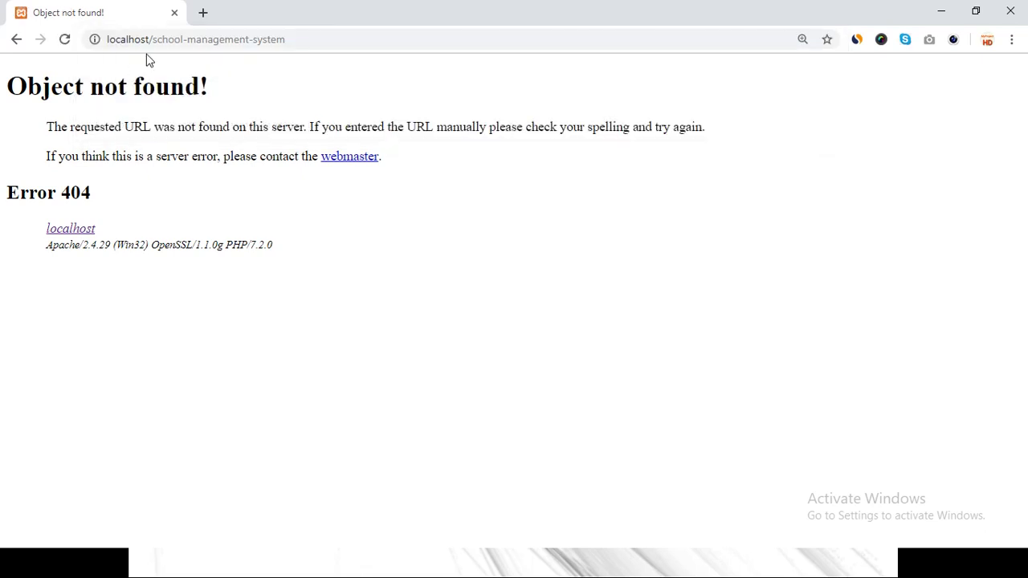
double_click(127, 40)
type("127")
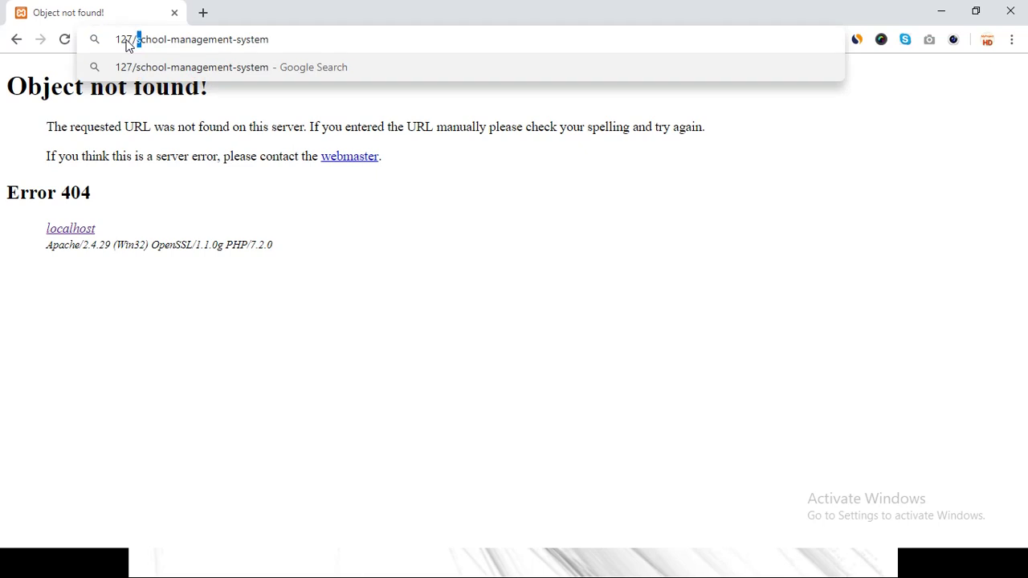
key("ctrl+z")
- Load localhost/tutorial/ and open the school-management-system directory from its index
key("Right")
key("ctrl+shift+Right")
key("ctrl+shift+Right")
key("ctrl+shift+Right")
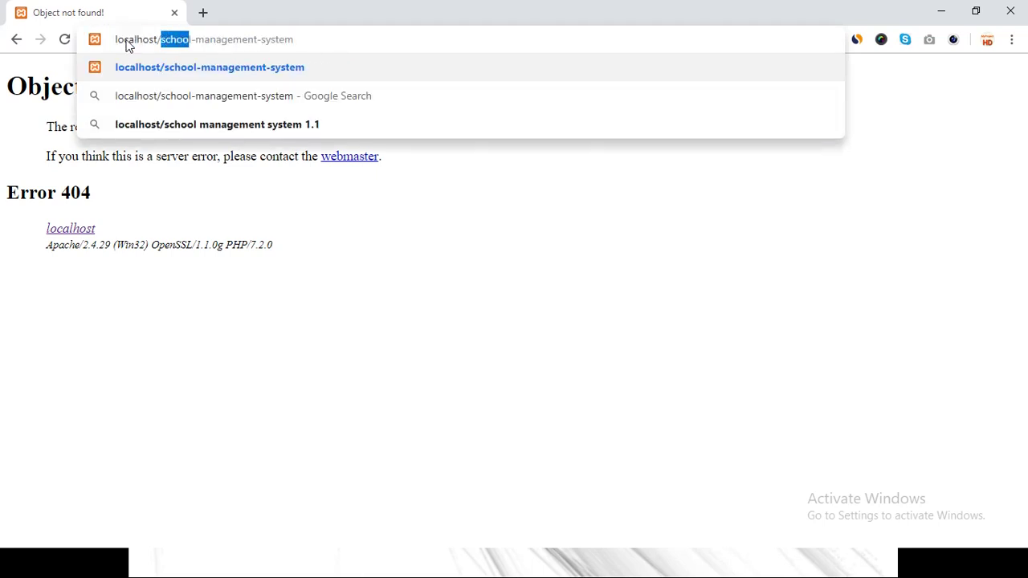
key("BackSpace")
type("tutorial/")
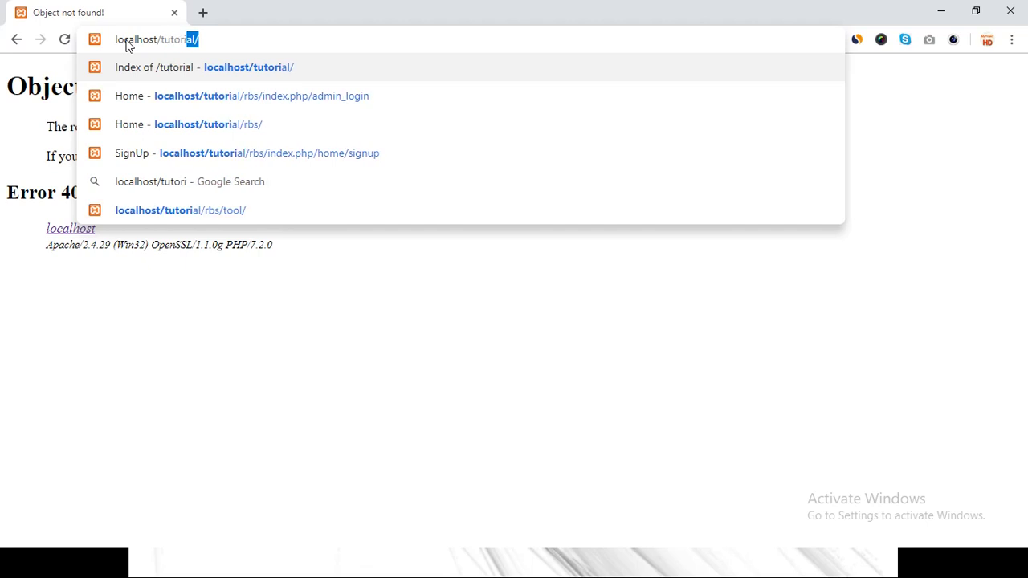
key("Return")
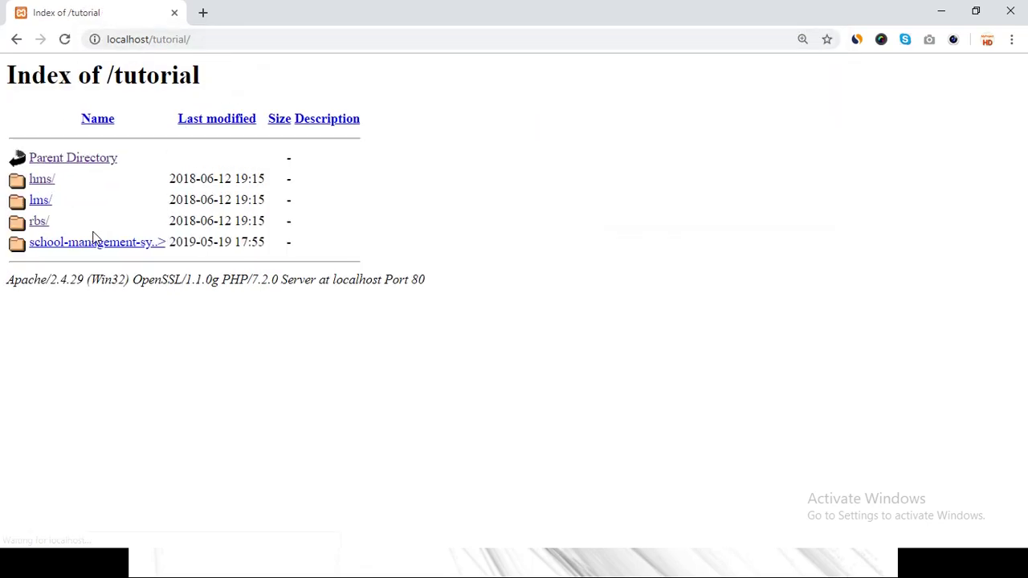
left_click(91, 242)
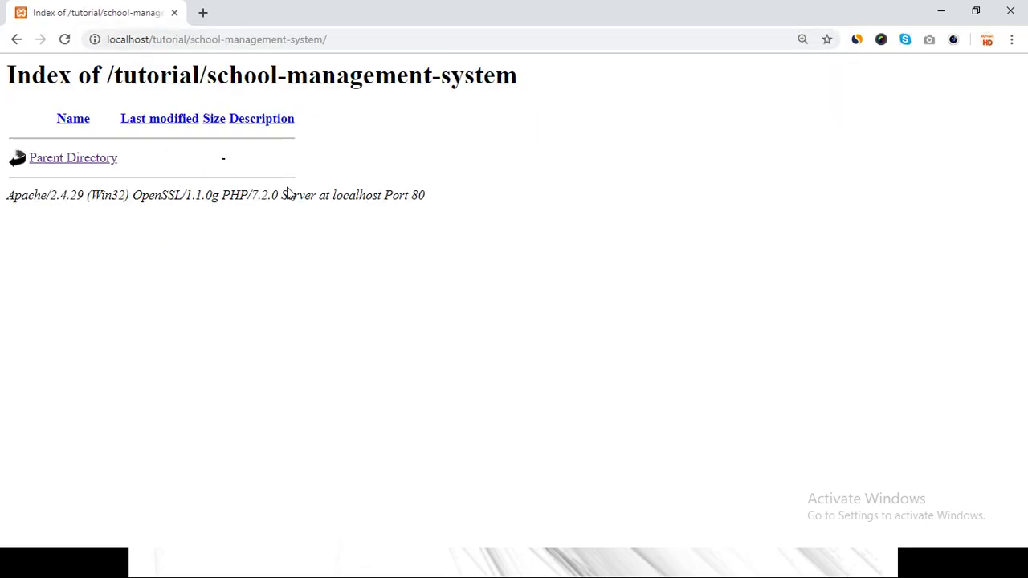
- Switch to File Explorer, check the contents of the school-management-system folder, and go to the Downloads folder
key("alt+Tab")
key("Return")
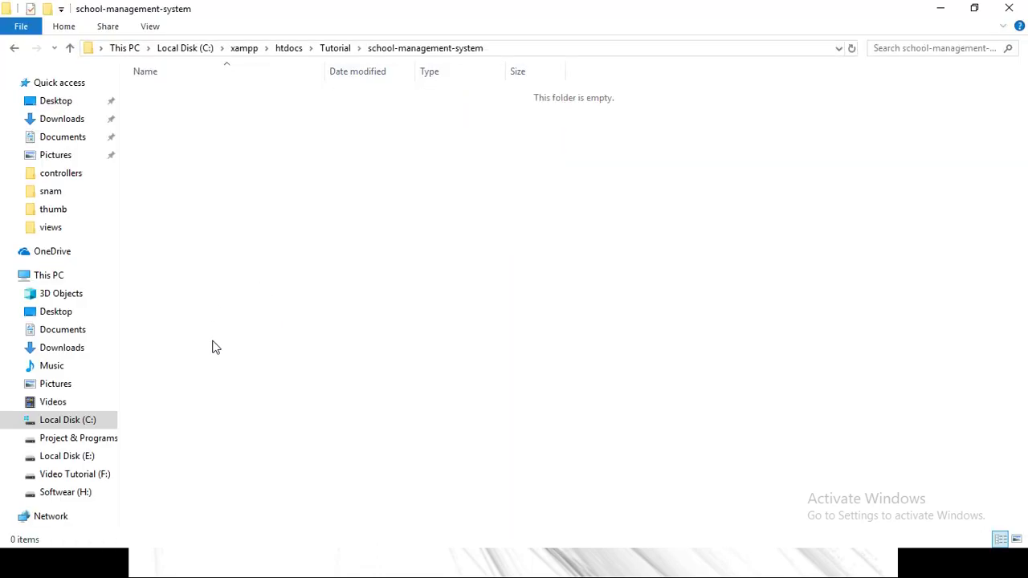
key("BackSpace")
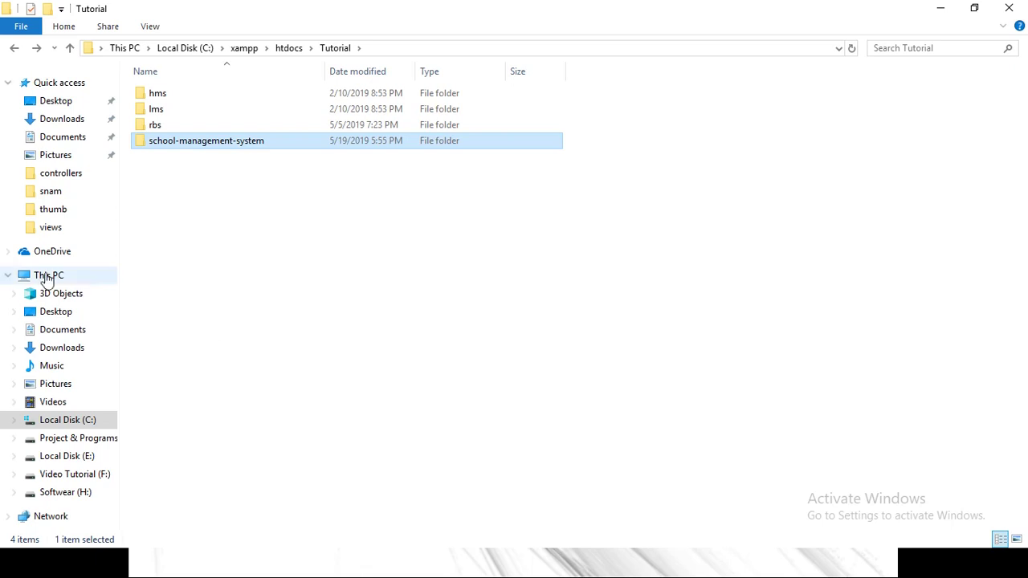
left_click(54, 348)
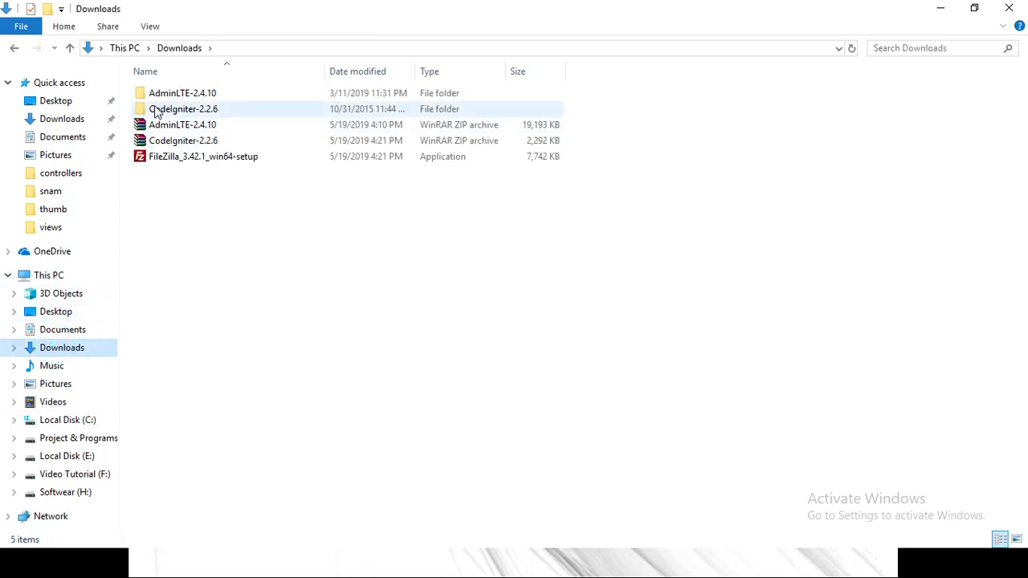
- Copy all files and folders from Downloads\CodeIgniter-2.2.6 into the htdocs\Tutorial\school-management-system folder
double_click(161, 108)
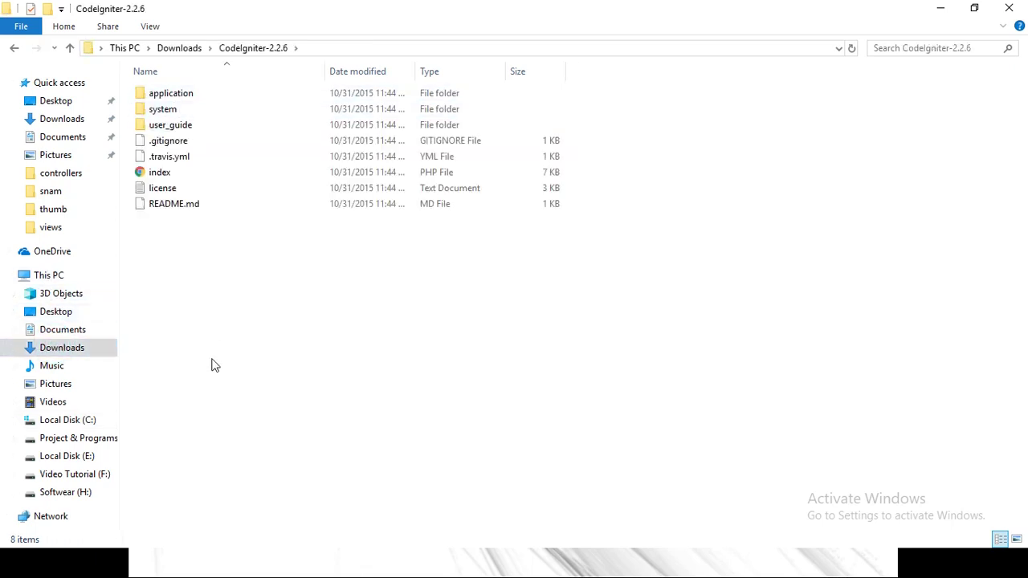
key("ctrl+a")
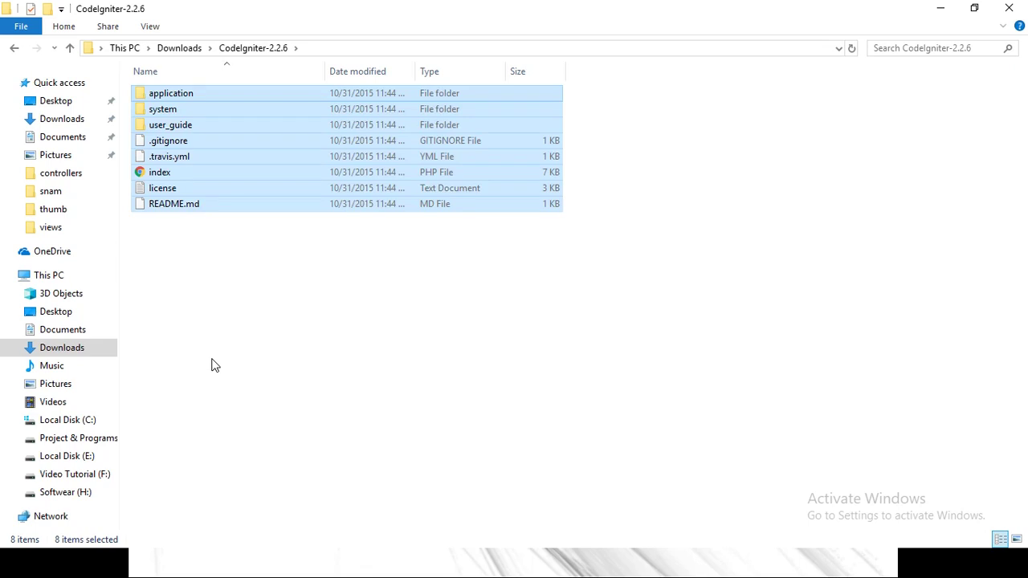
left_click(14, 48)
left_click(14, 48)
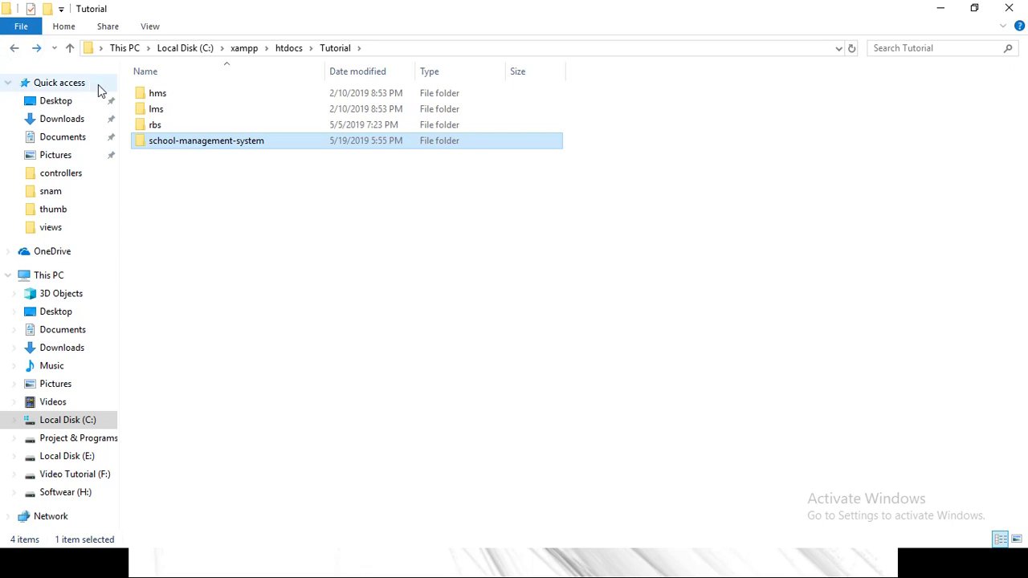
double_click(147, 140)
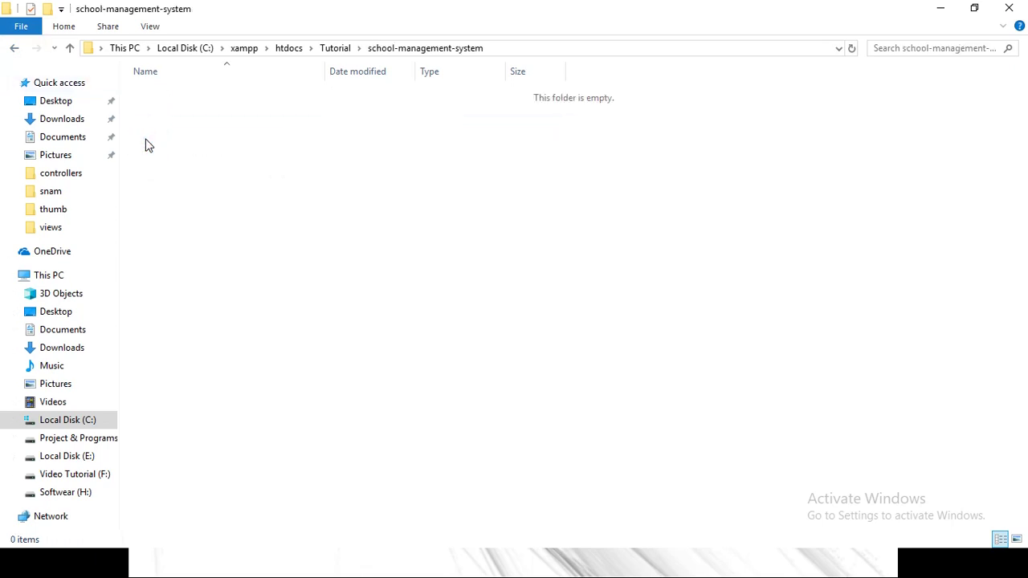
key("ctrl+v")
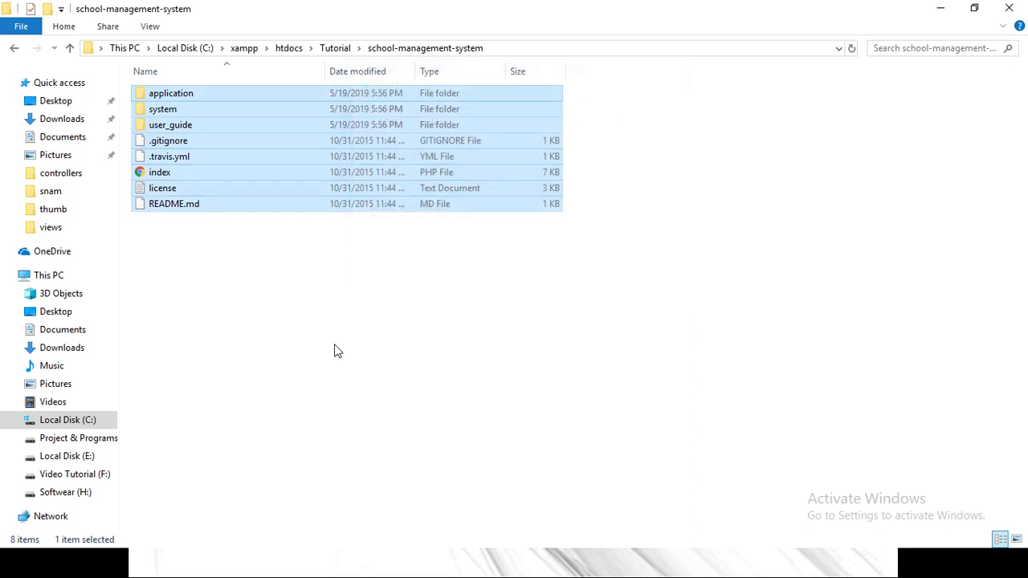
- Switch to Chrome, reload localhost/tutorial/school-management-system/ and check the page heading
key("alt+Tab")
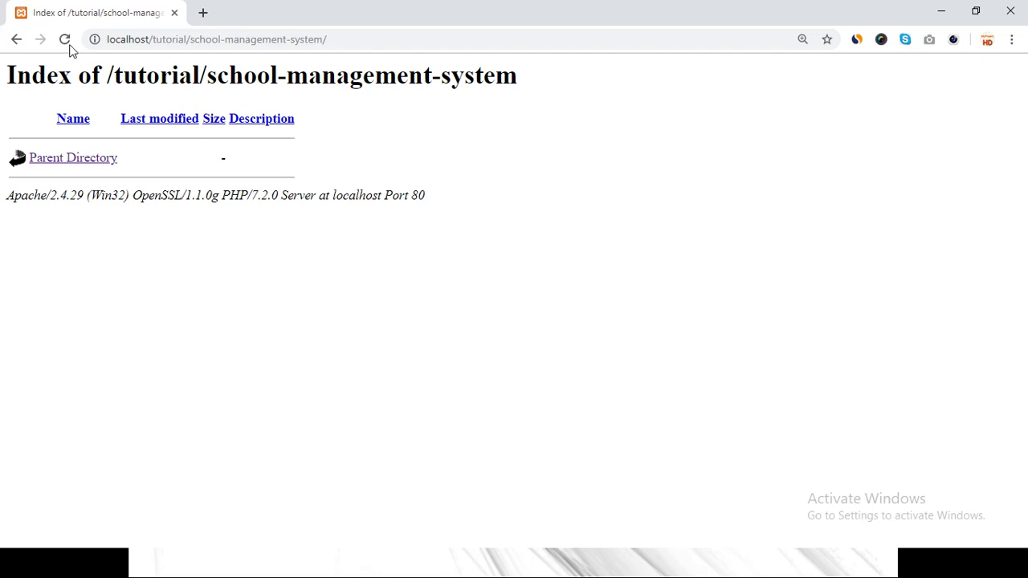
left_click(65, 40)
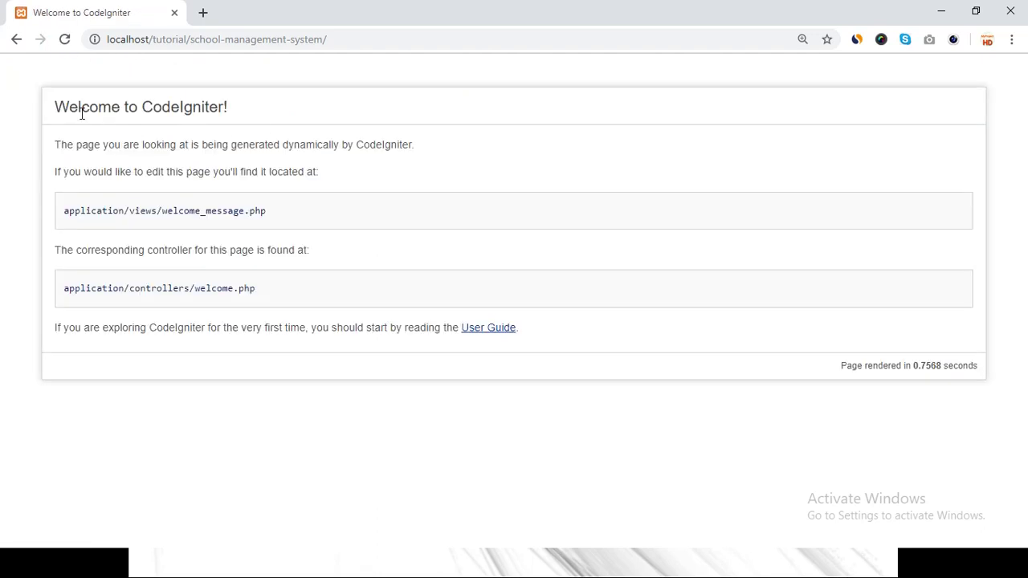
left_click_drag(62, 106, 282, 121)
left_click(298, 170)
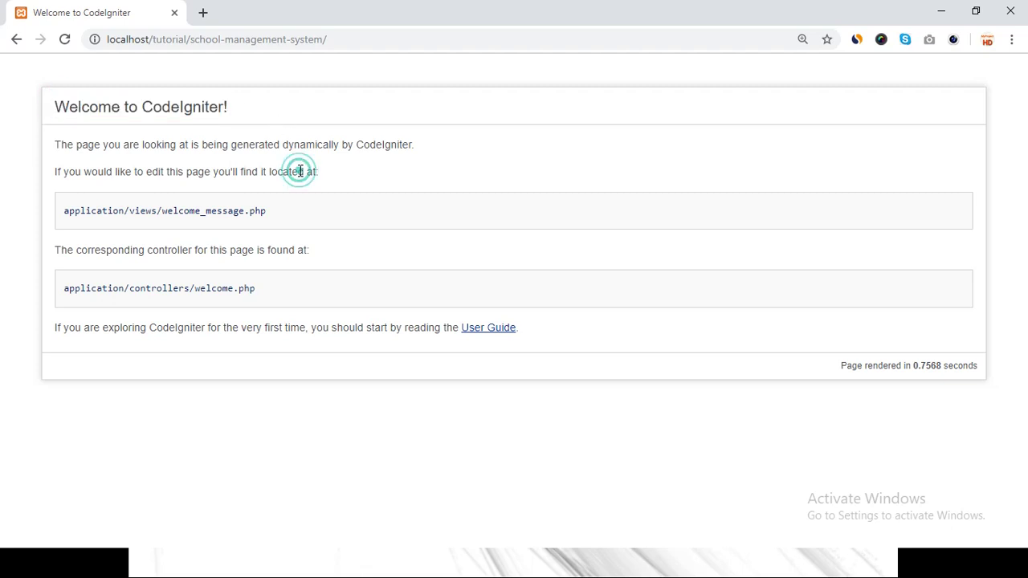
- Switch to File Explorer and open the project's application folder to view its subfolders
key("alt+Tab")
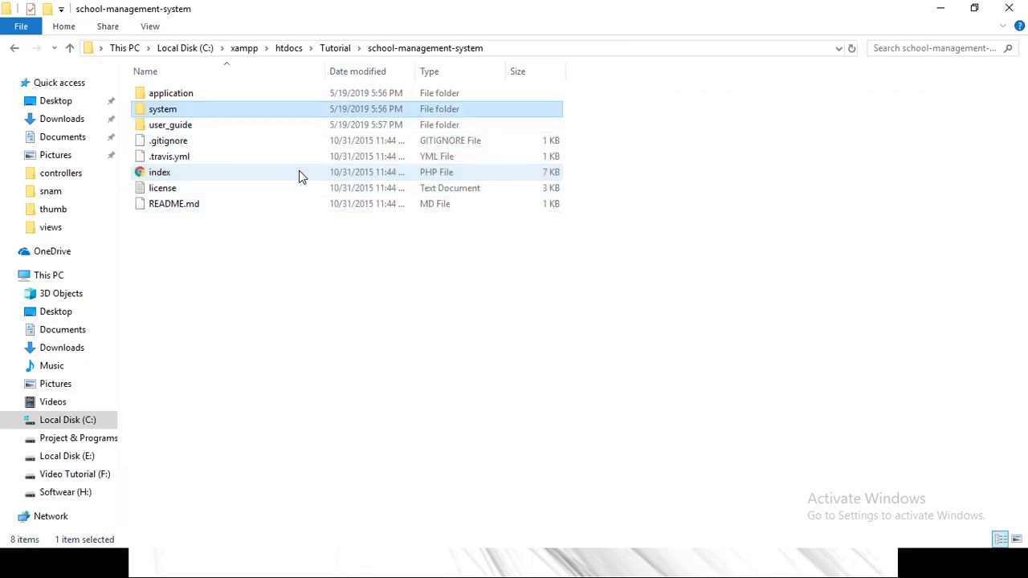
key("Down")
key("Up")
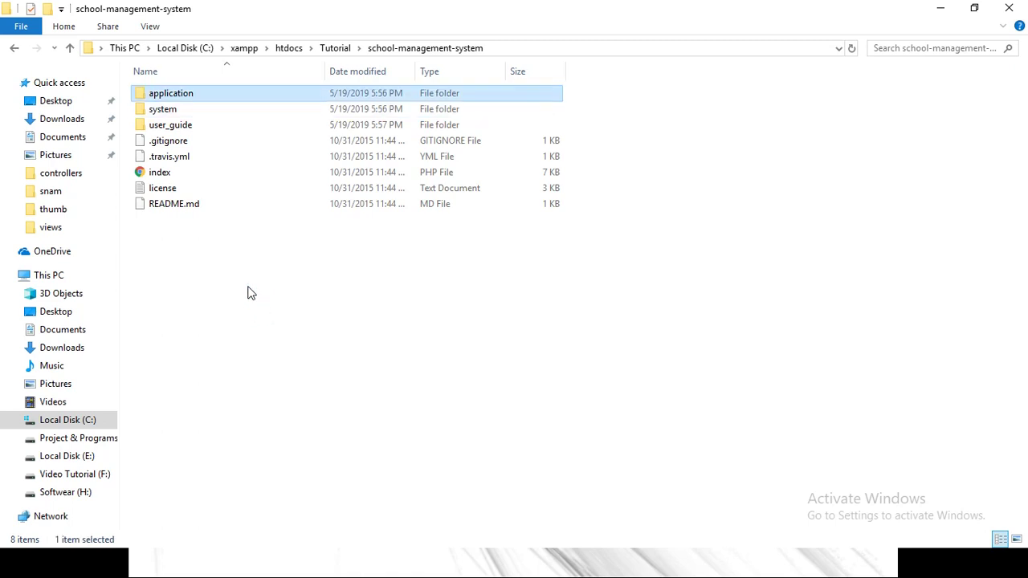
key("BackSpace")
key("Return")
key("Down")
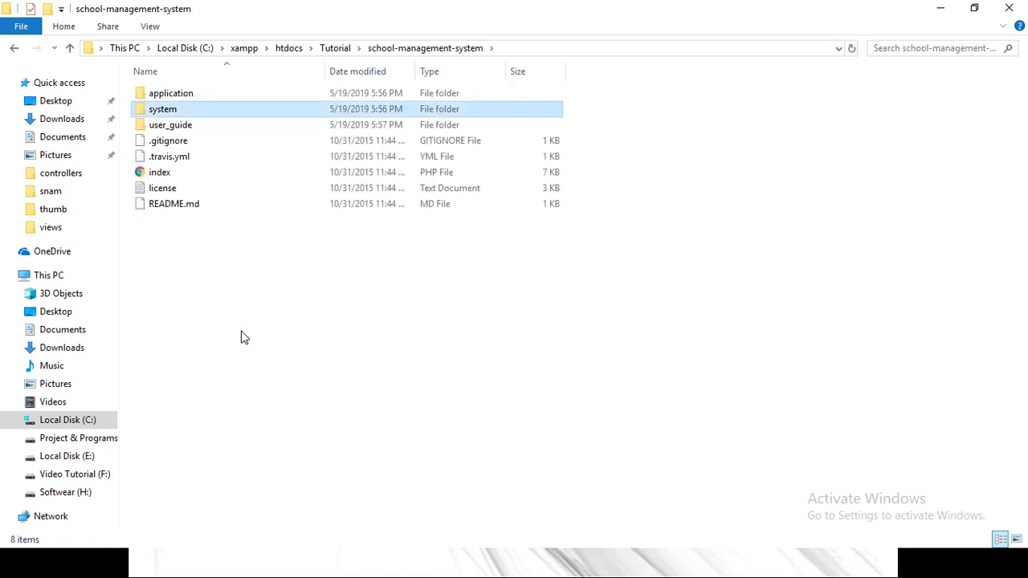
key("Up")
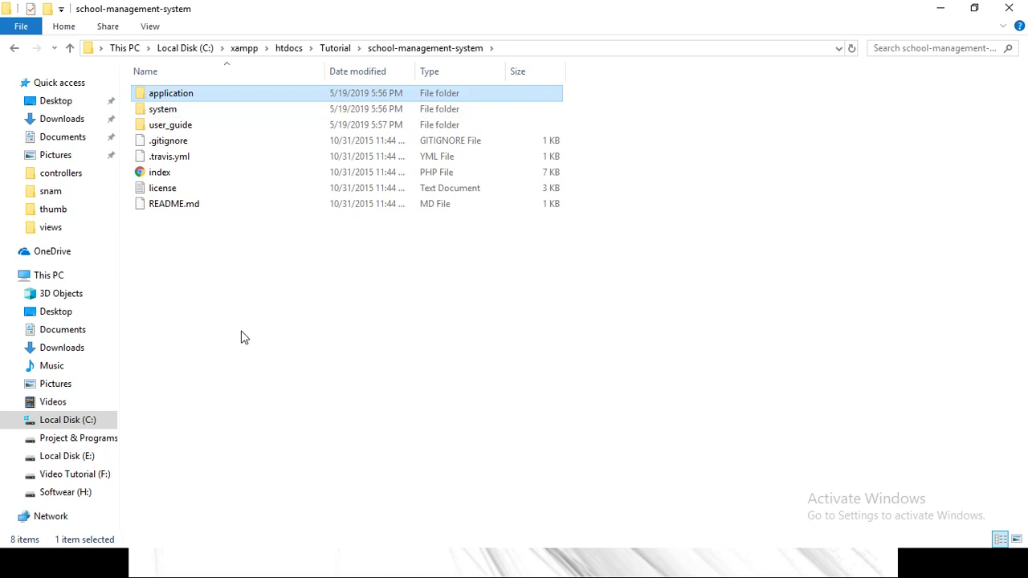
key("Return")
key("Down")
key("Down")
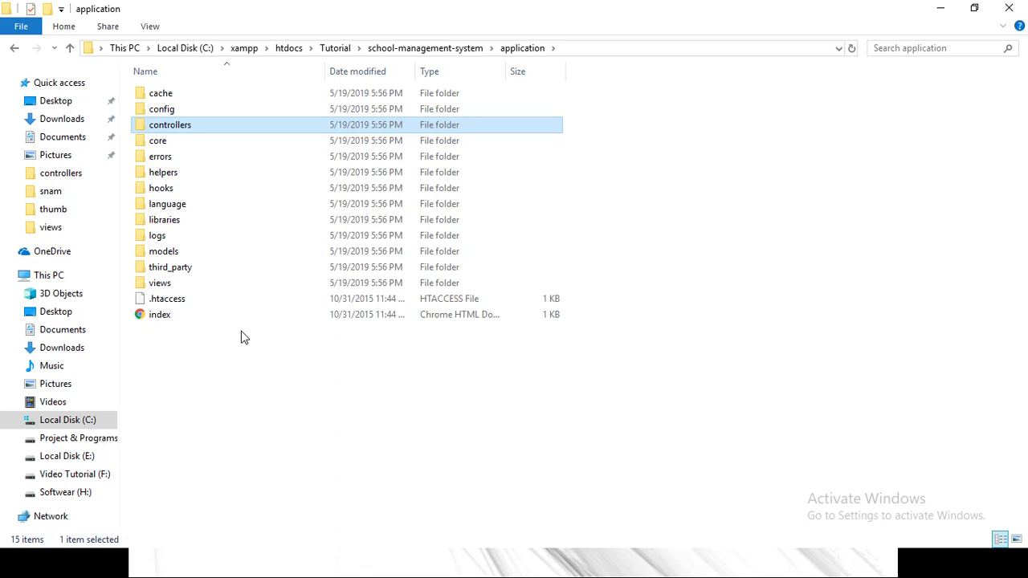
key("BackSpace")
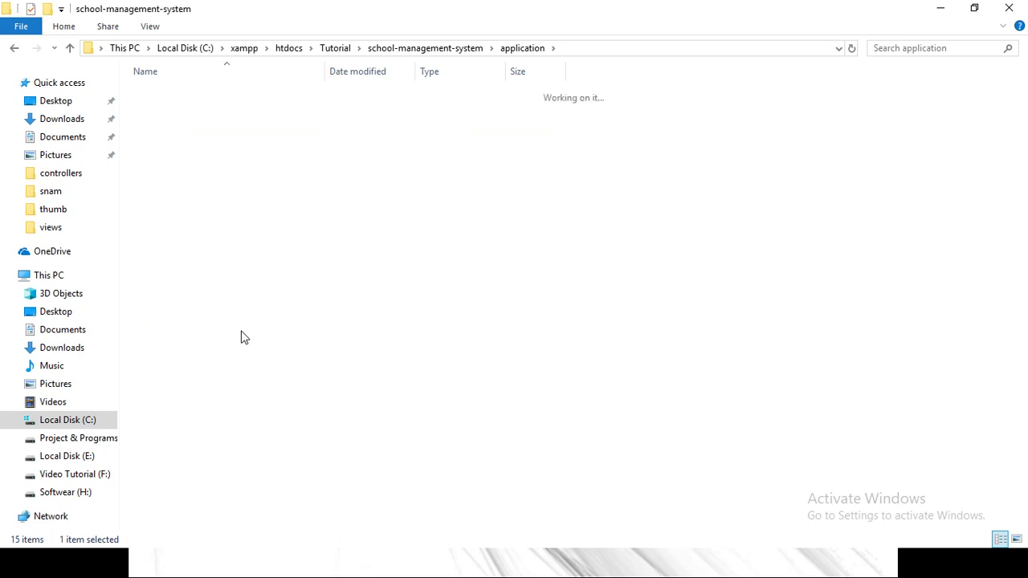
key("Return")
key("Down")
key("Down")
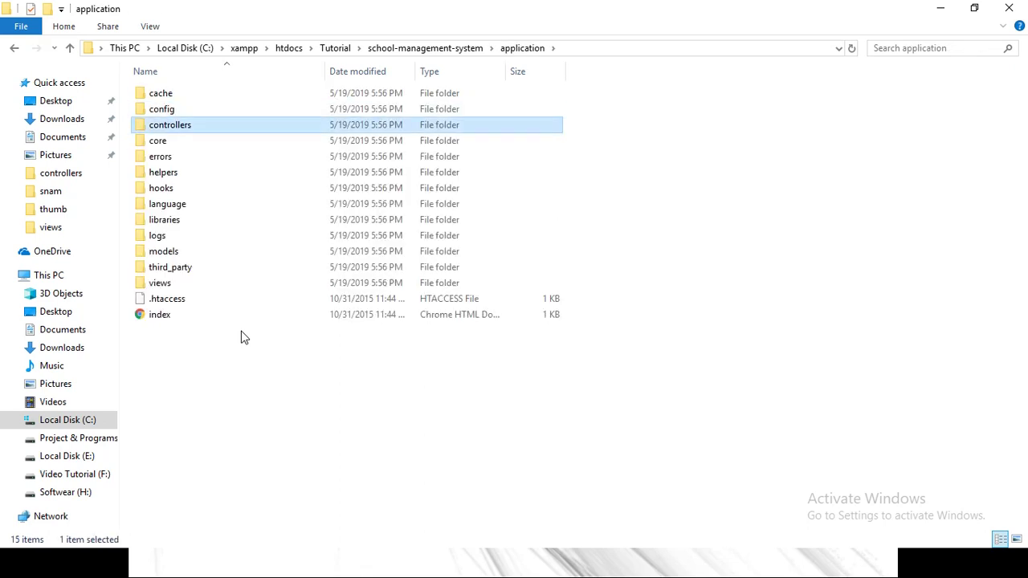
- Look through the application subfolders from controllers down to views, and open the controllers folder
key("Down")
key("Down")
key("Down")
key("Down")
key("Down")
key("Down")
key("Down")
key("Down")
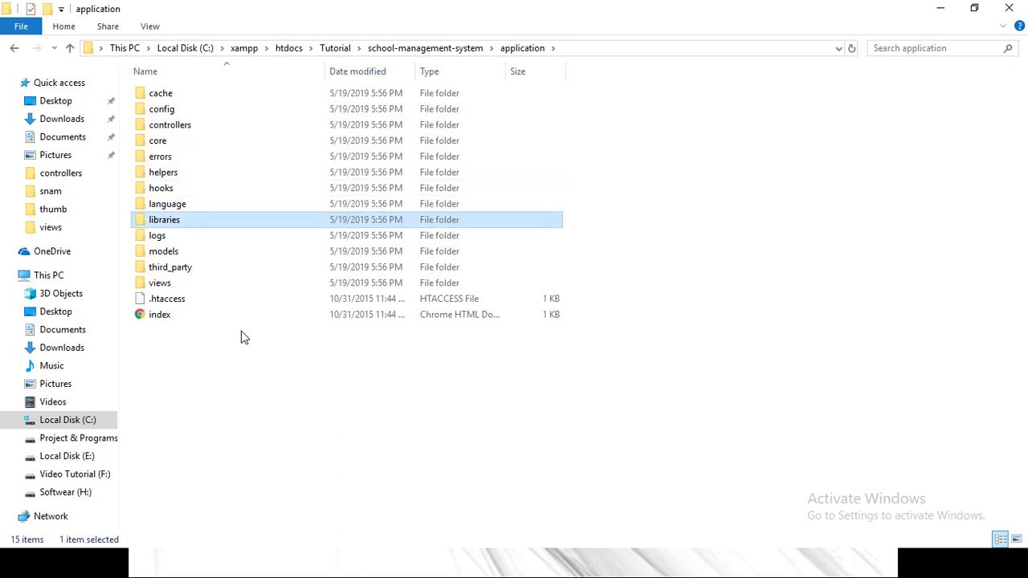
key("Down")
key("Up")
key("Down")
key("Down")
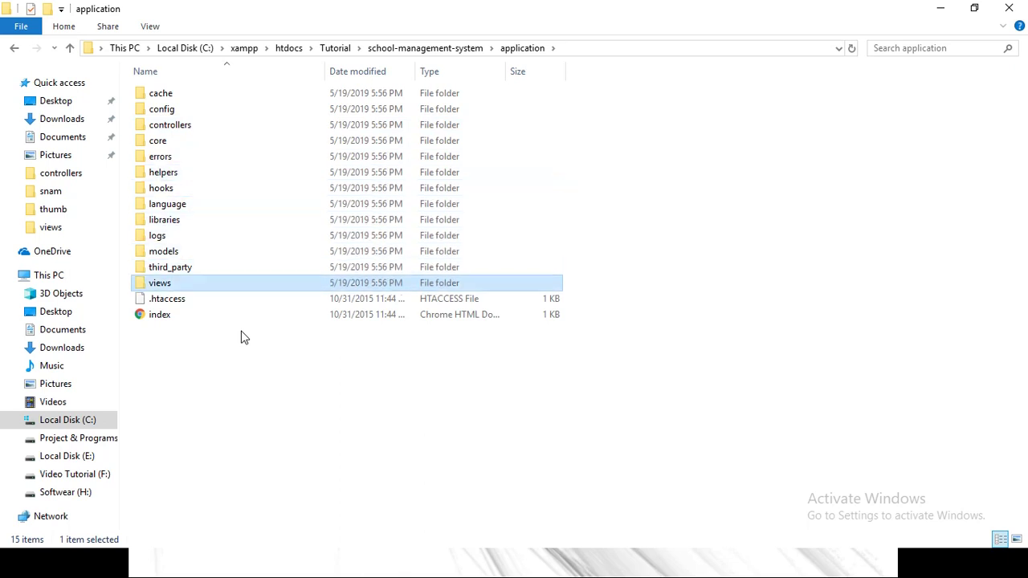
key("Up")
key("Up")
key("Up")
key("Up")
key("Up")
key("Up")
key("Up")
key("Up")
key("Up")
key("Up")
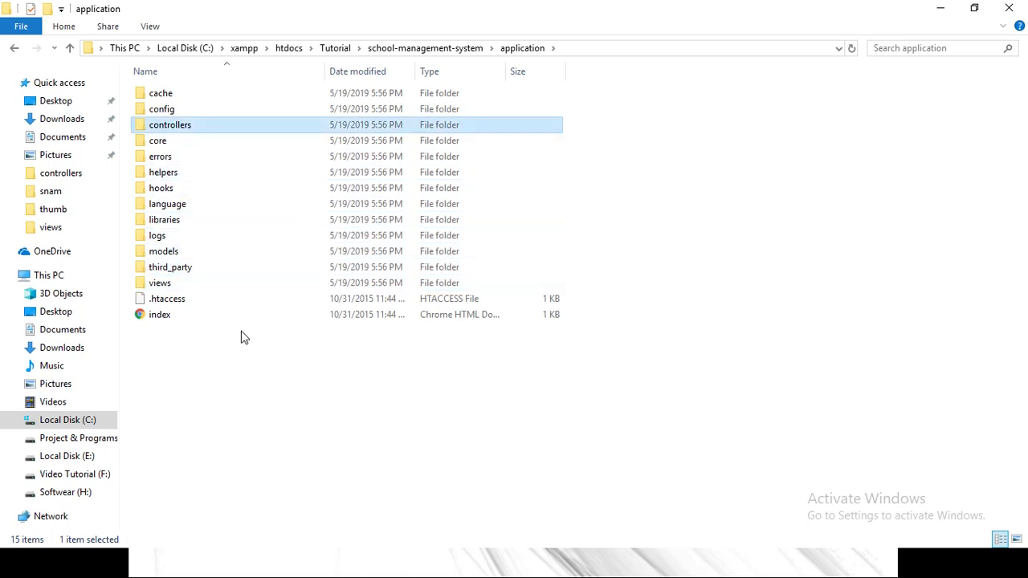
key("Return")
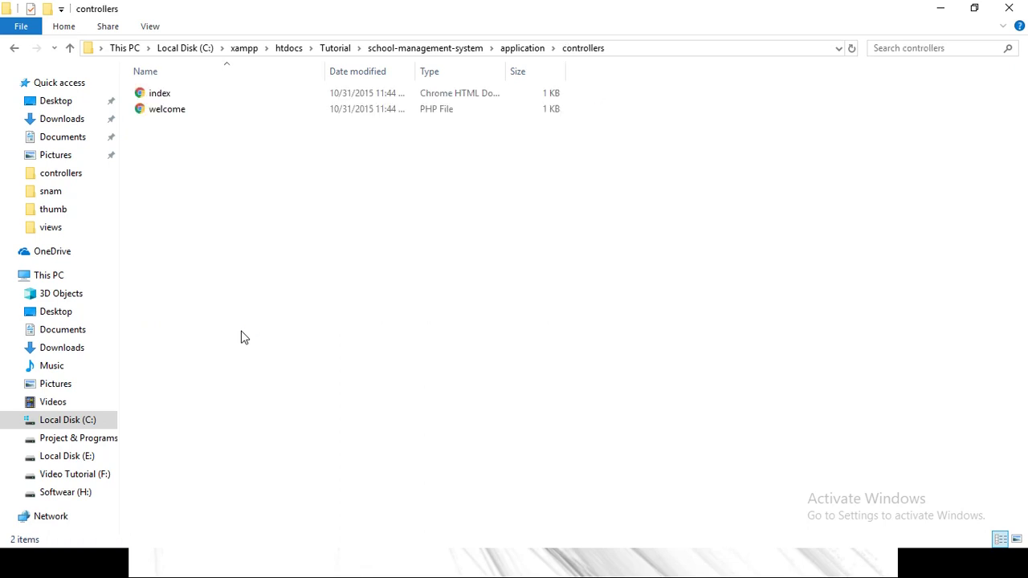
- Return to the application folder and open the views folder to examine its files
key("BackSpace")
key("Down")
key("Down")
key("Down")
key("Down")
key("Down")
key("Down")
key("Down")
key("Down")
key("Down")
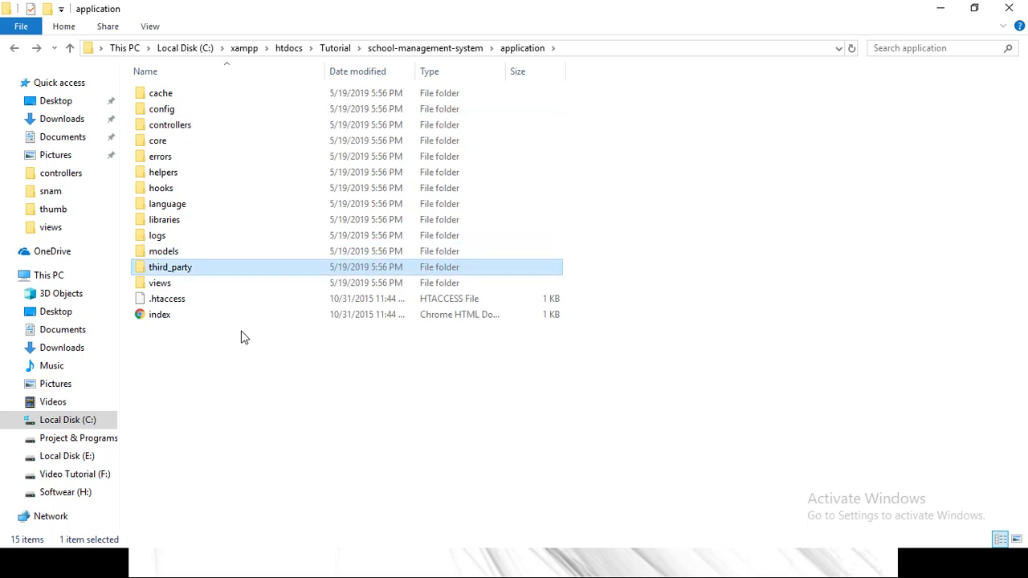
key("Up")
key("Down")
key("Down")
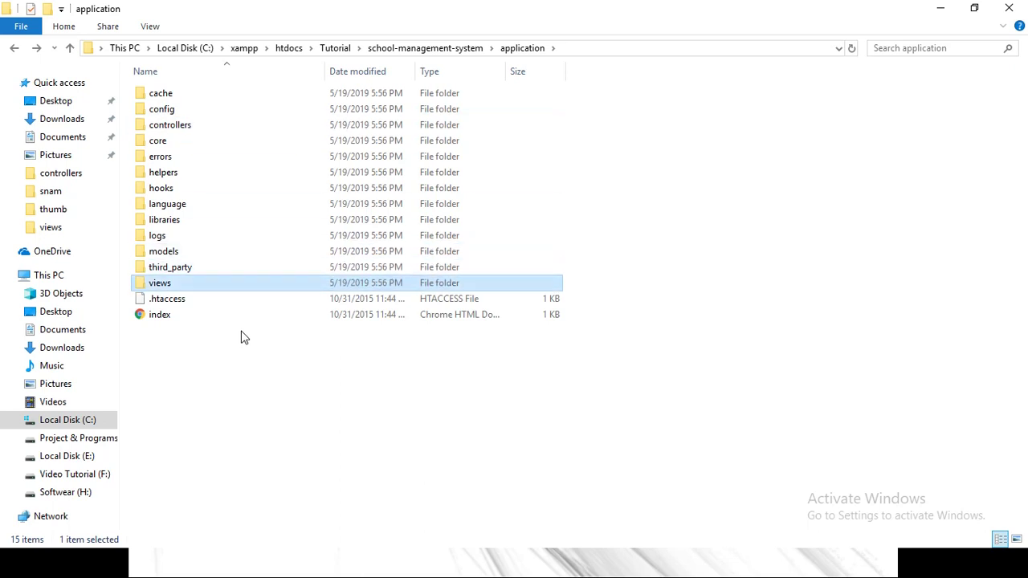
key("Return")
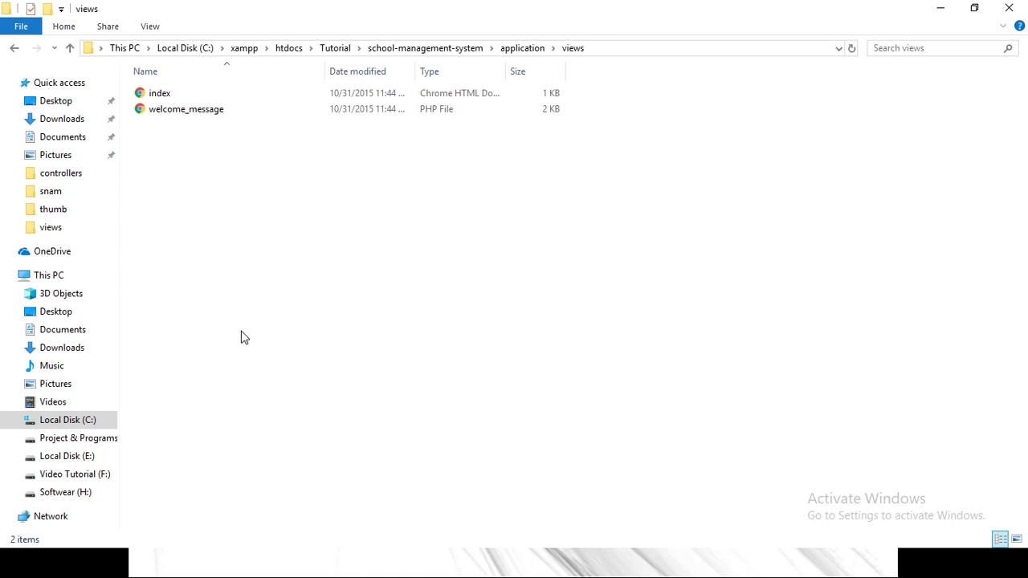
- Check the models folder inside application and go back up to the school-management-system folder
key("BackSpace")
key("Up")
key("Up")
key("Up")
key("Up")
key("Down")
key("Down")
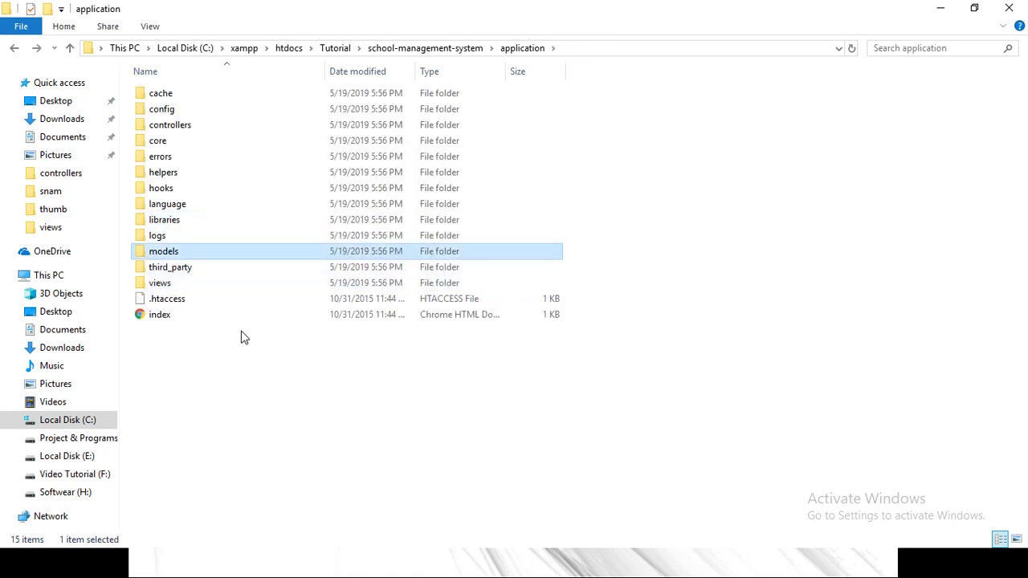
key("Return")
key("BackSpace")
key("BackSpace")
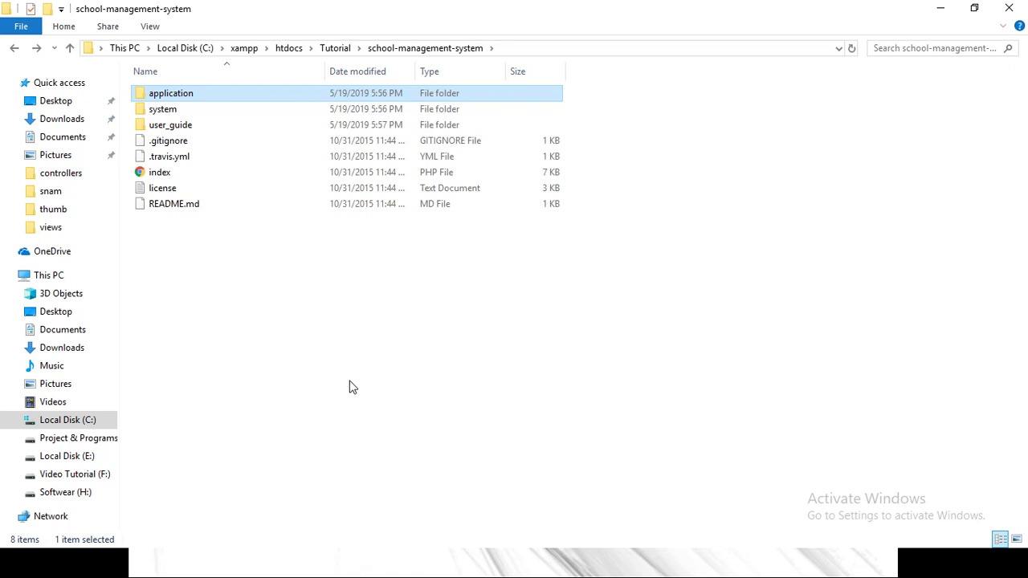
- Create a new folder named tools in the school-management-system folder
right_click(392, 340)
mouse_move(486, 300)
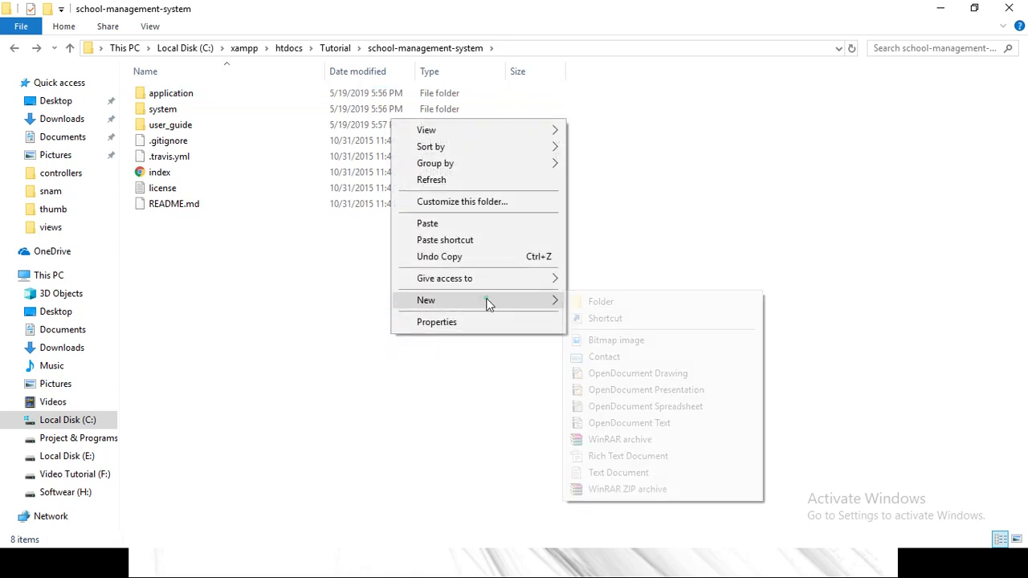
left_click(583, 302)
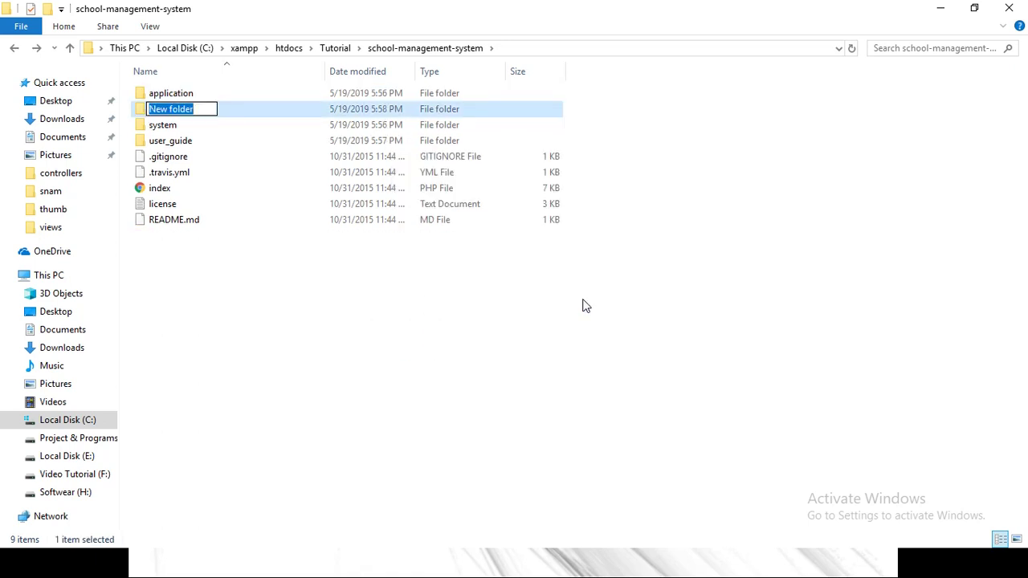
type("ols")
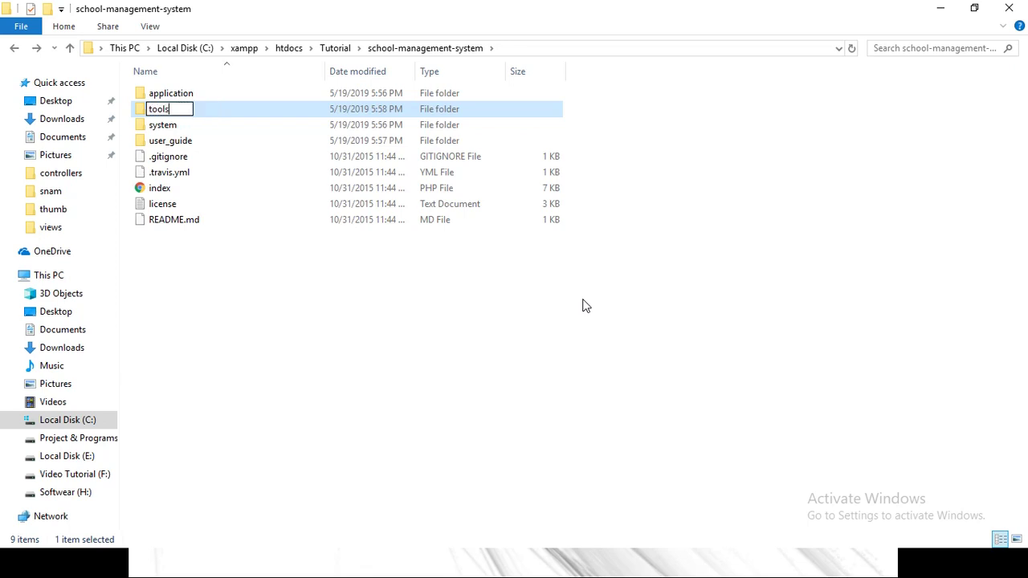
key("Return")
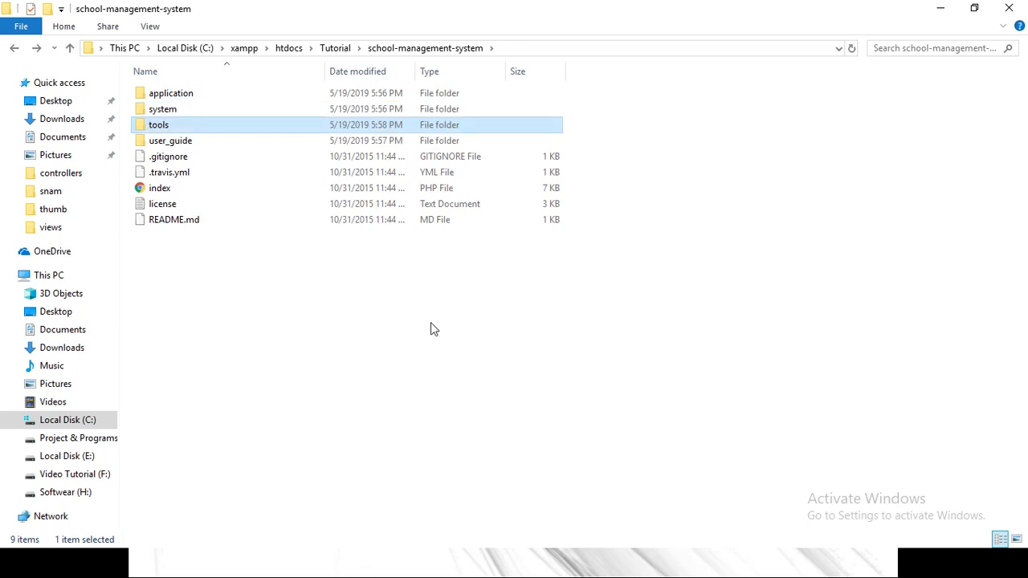
- Open the tools folder and create a subfolder named css in it
key("Return")
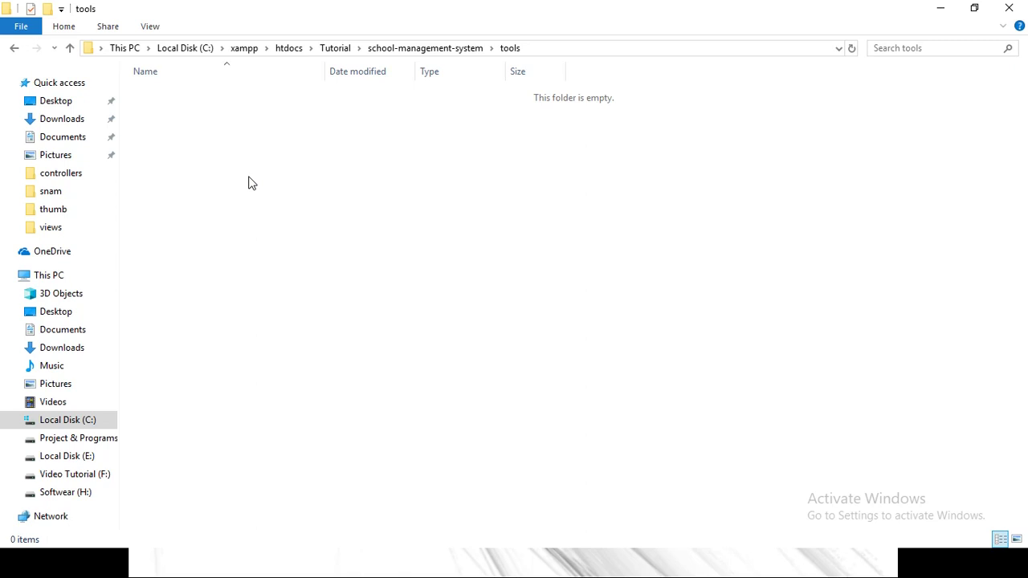
right_click(230, 202)
left_click(336, 380)
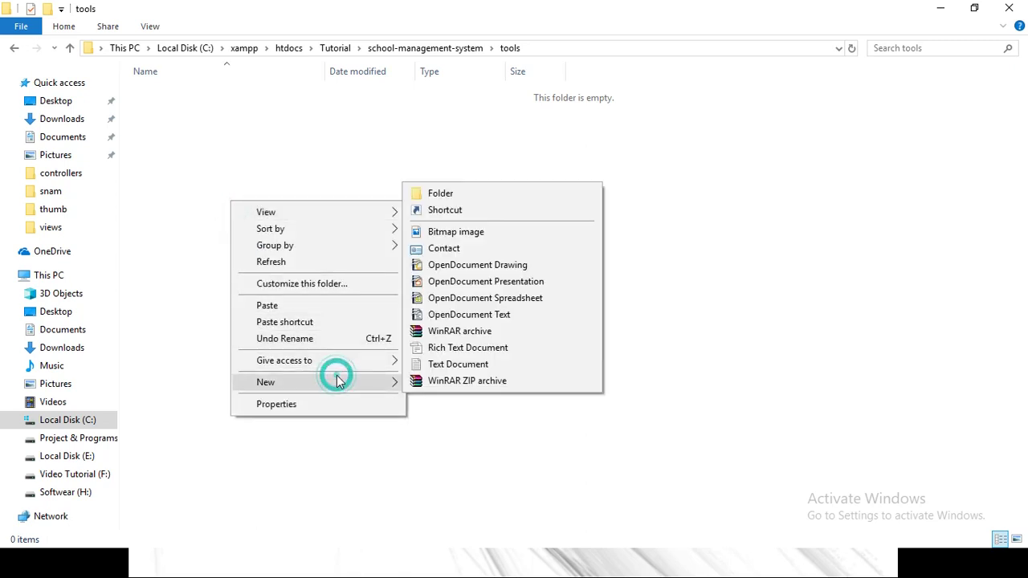
left_click(457, 195)
type("css")
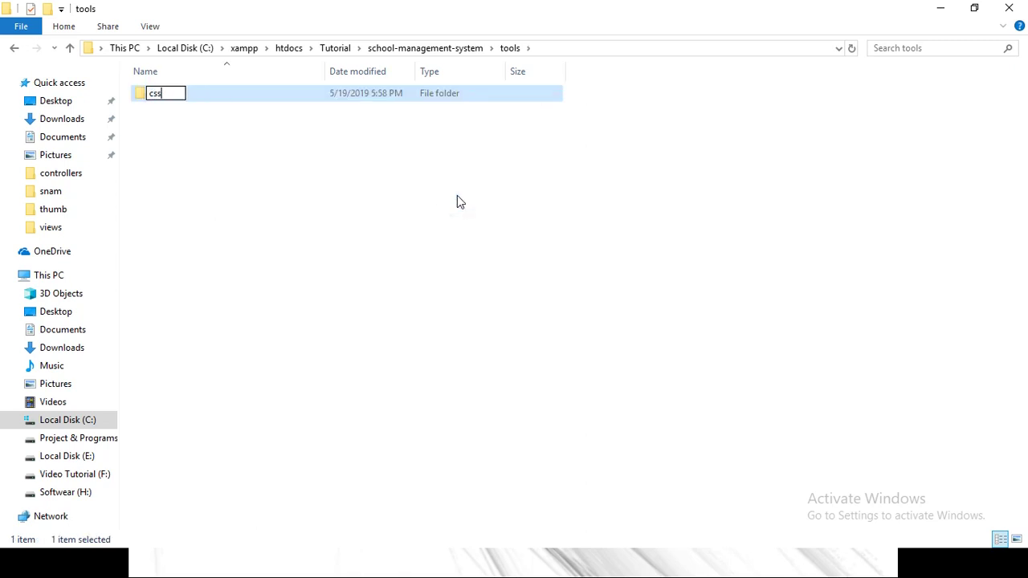
key("Return")
- Create a second subfolder named js in the tools folder
right_click(350, 226)
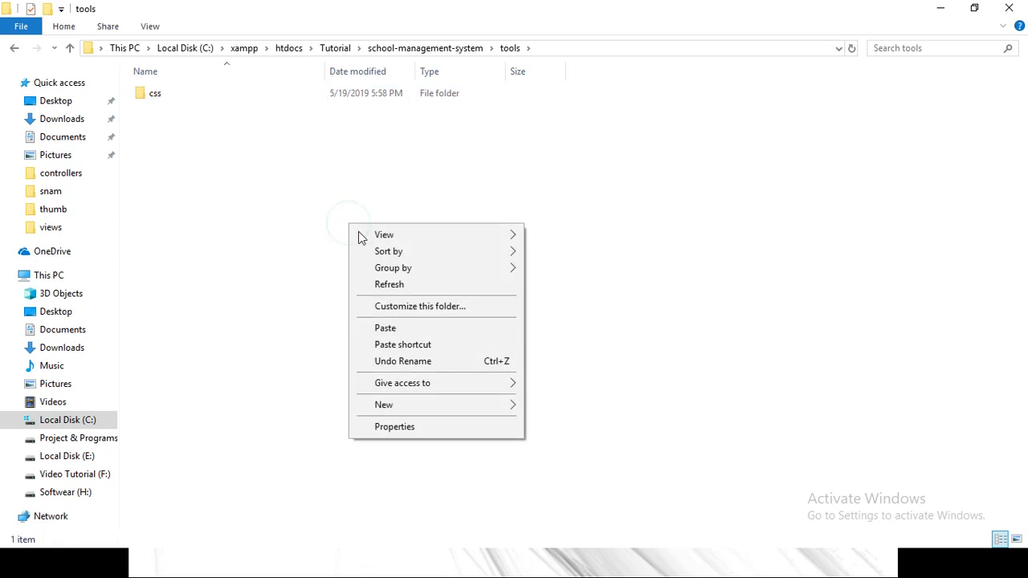
left_click(464, 404)
left_click(557, 213)
type("js")
key("Return")
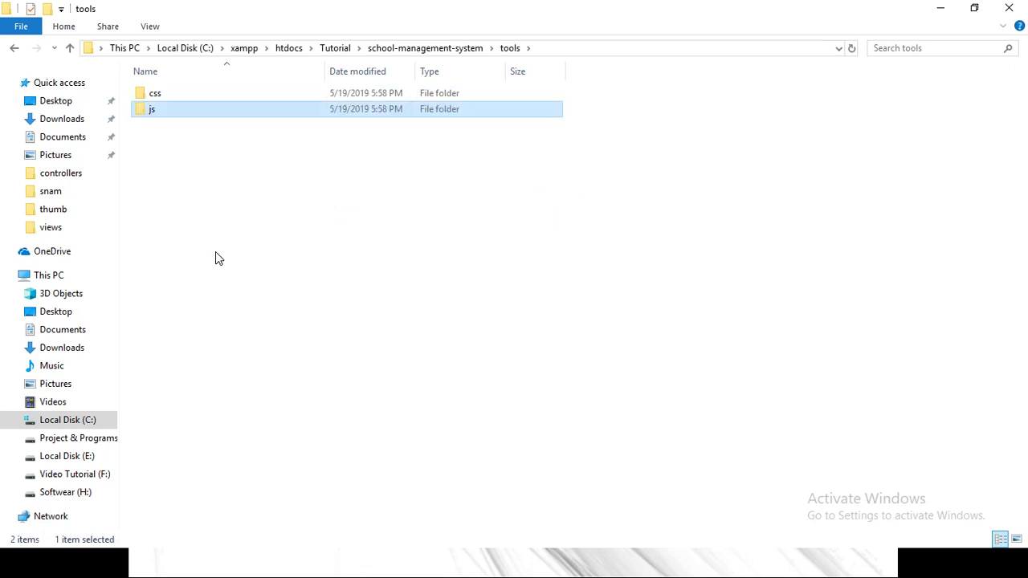
- Create a third subfolder named image in the tools folder
right_click(215, 253)
left_click(335, 433)
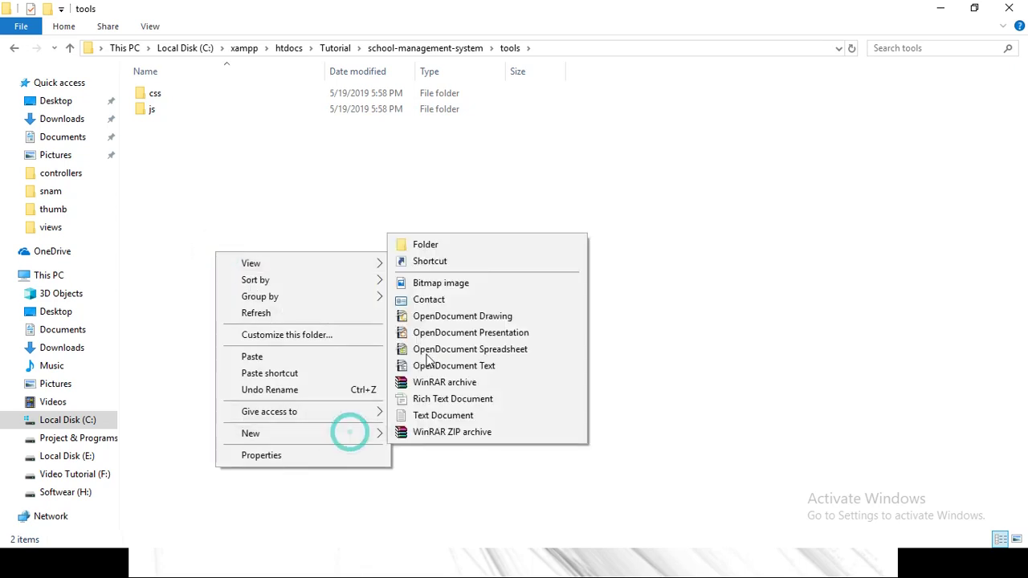
left_click(452, 247)
type("imag")
key("BackSpace")
key("BackSpace")
key("BackSpace")
key("BackSpace")
type("image")
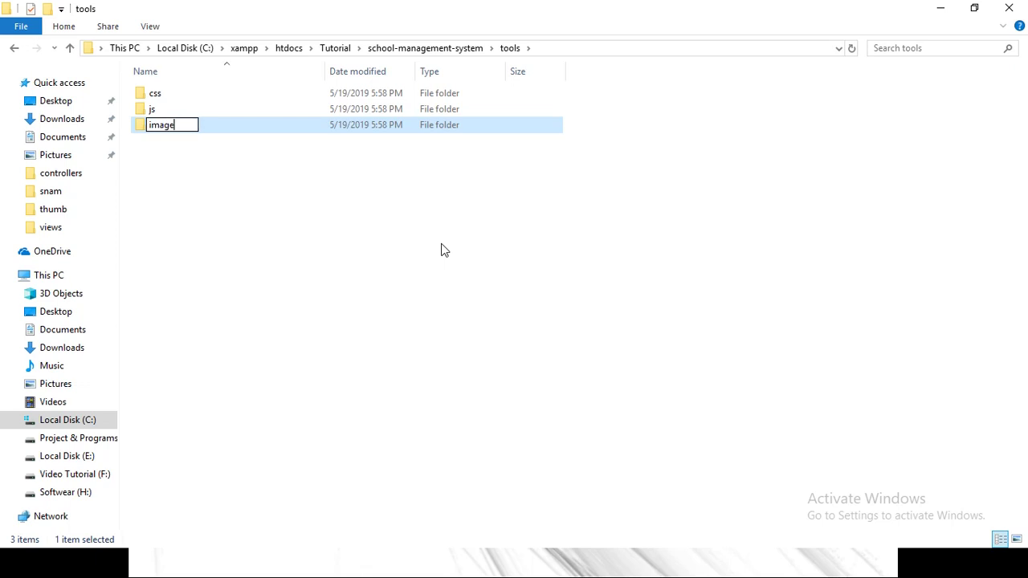
left_click(250, 226)
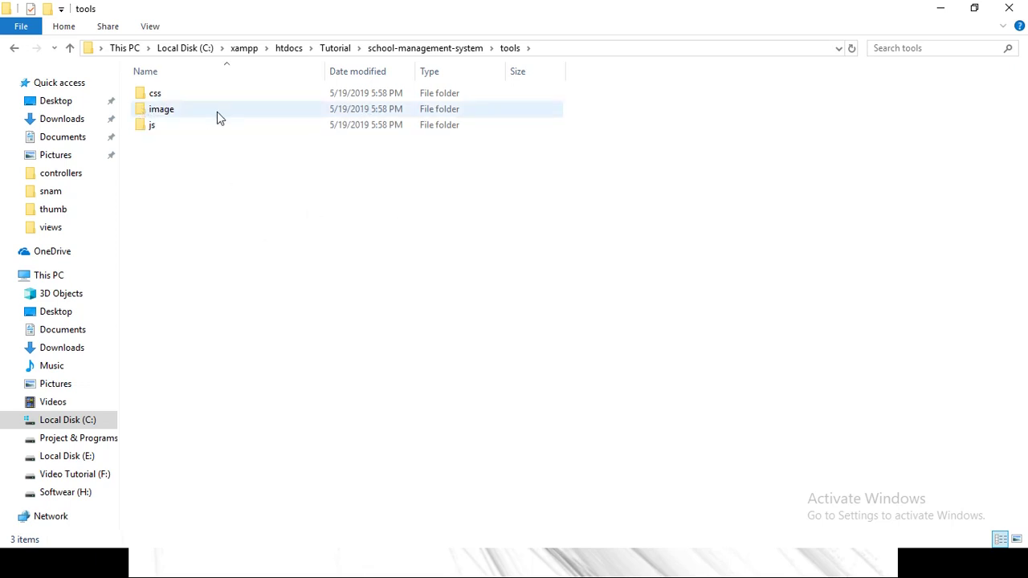
left_click(214, 188)
- Go up to the school-management-system folder, switch to Chrome and reload the CodeIgniter welcome page
key("alt+Up")
key("alt+Tab")
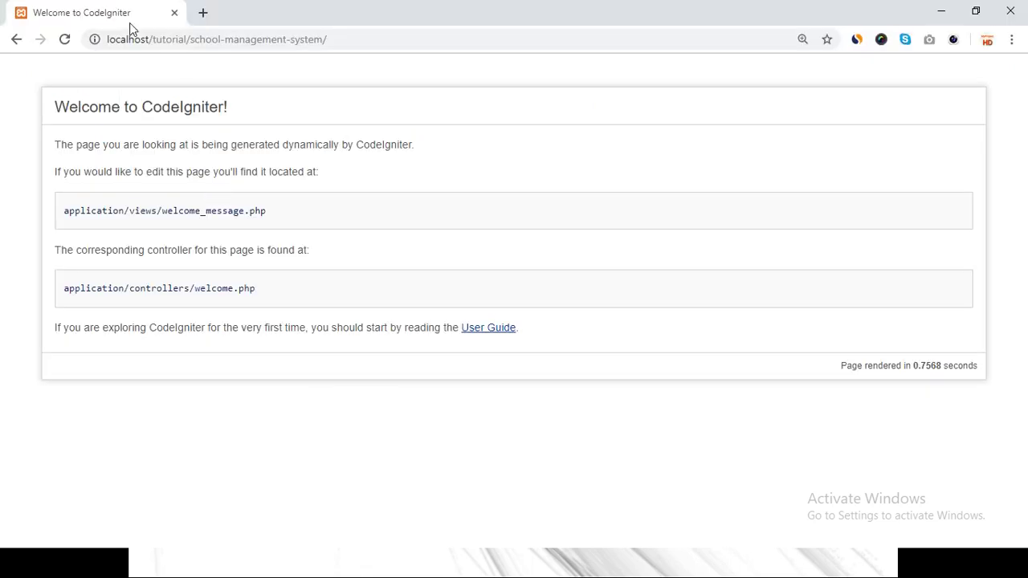
left_click(65, 40)
- Switch to the Chrome window with the download pages and show the projectworld.ga home page
key("alt+Tab")
key("alt+Tab")
key("alt+Tab")
key("alt+Tab")
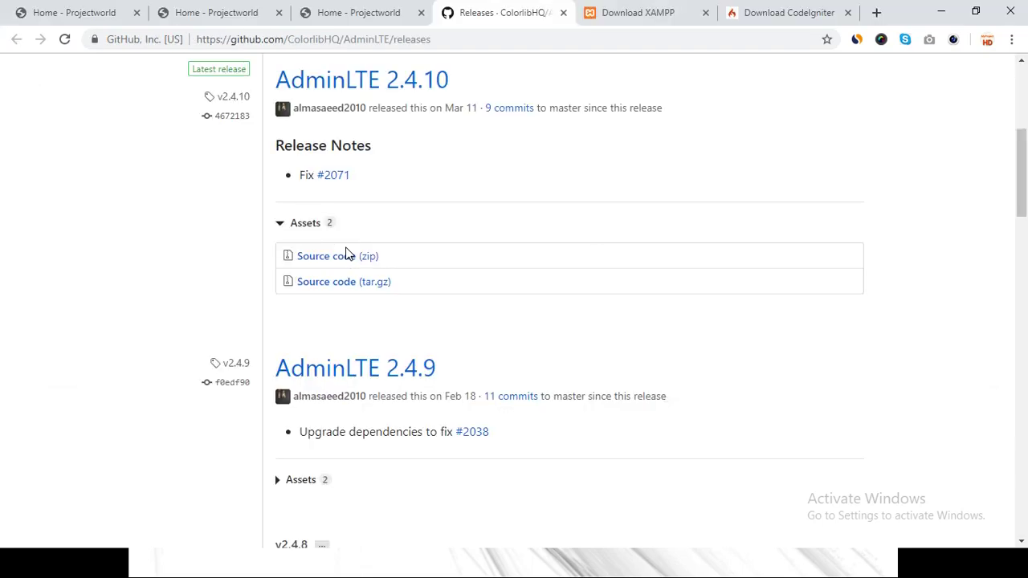
left_click(91, 10)
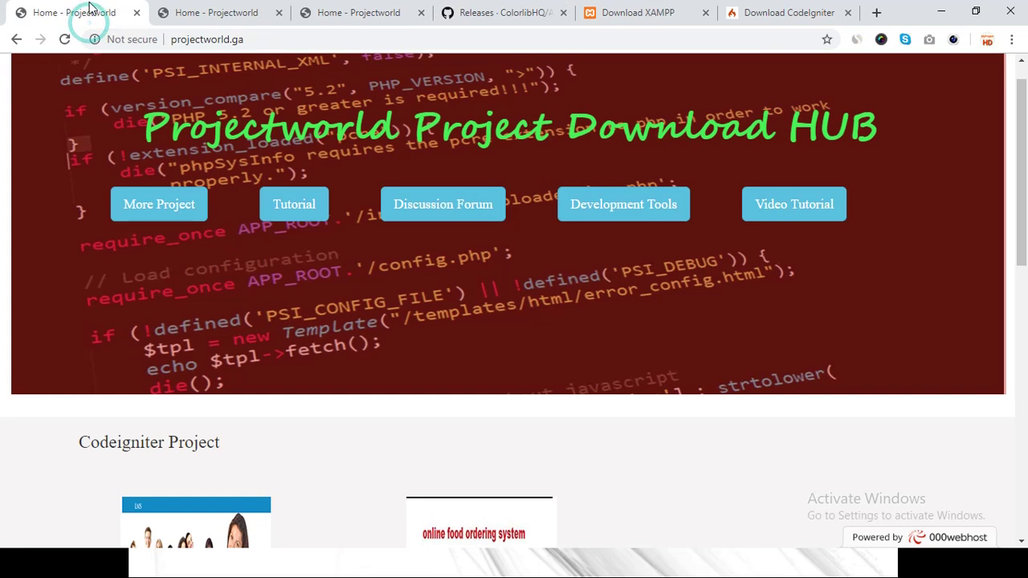